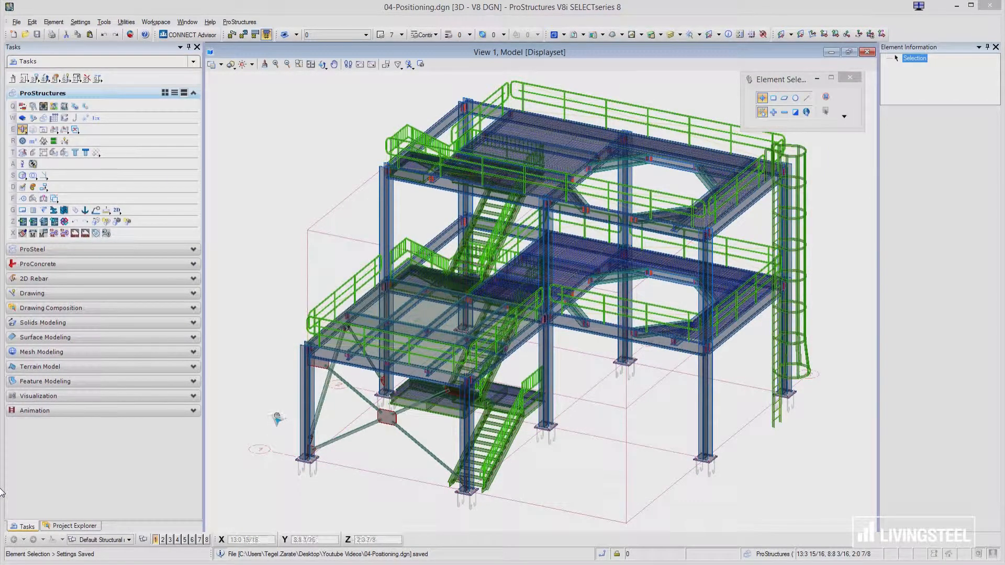
# Open the properties of a column base plate and review its part list data and group data
pyautogui.scroll(10, 309, 455)
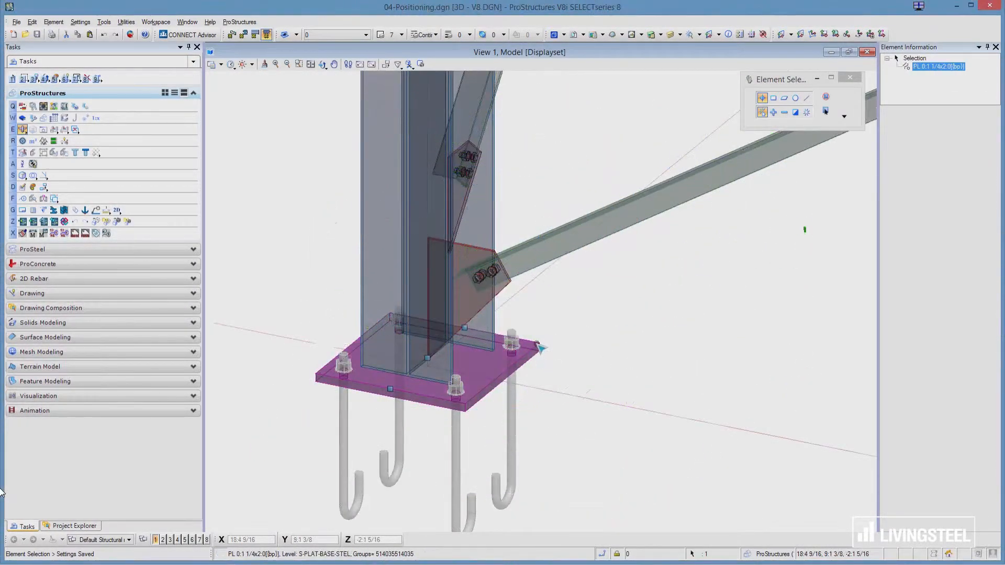
pyautogui.click(542, 349)
pyautogui.rightClick(542, 349)
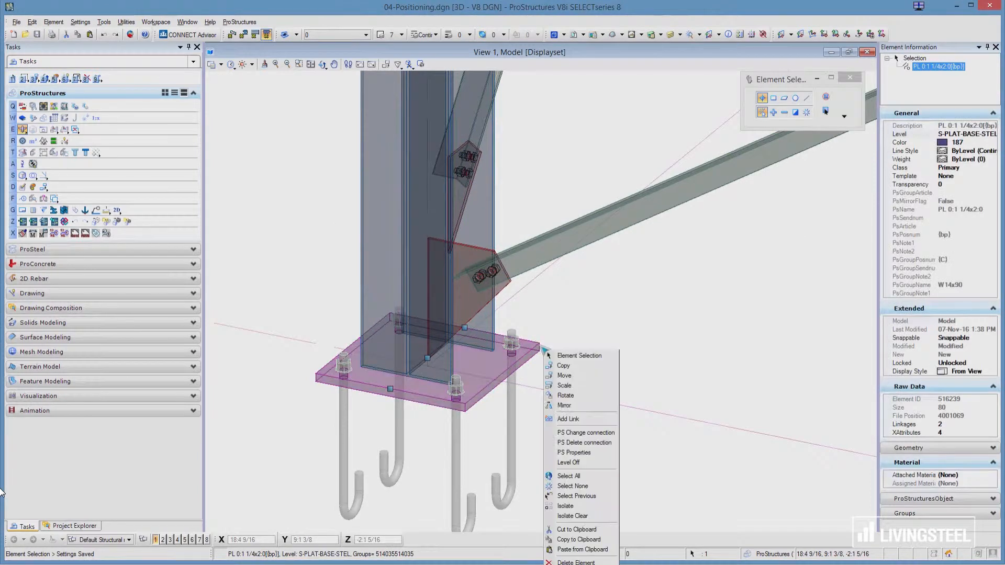
pyautogui.click(580, 453)
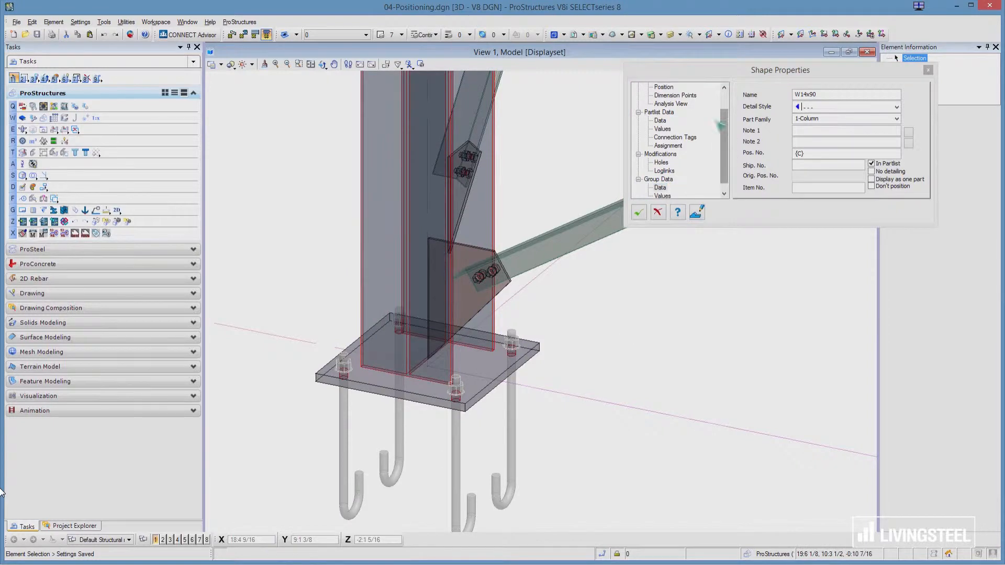
pyautogui.click(660, 187)
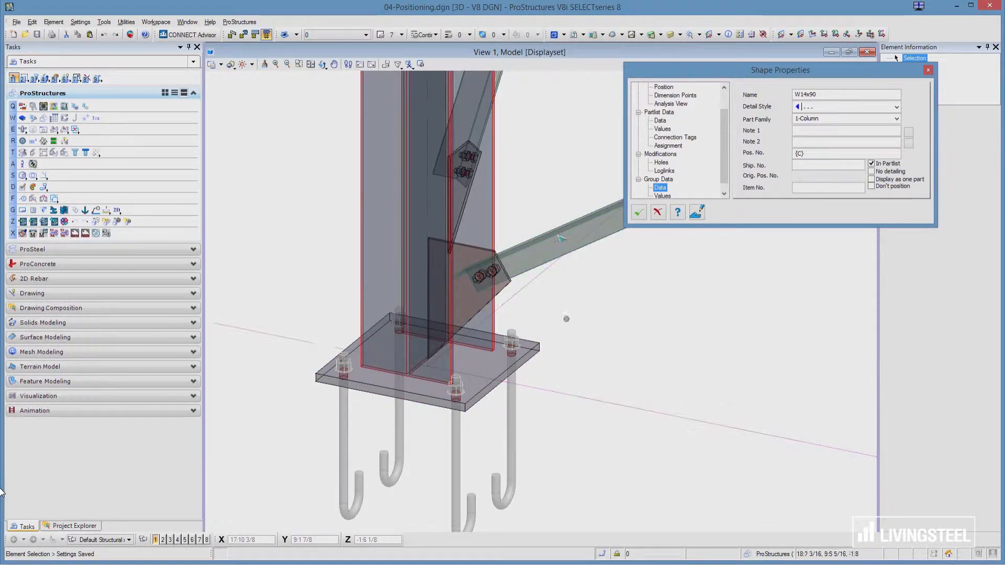
pyautogui.click(717, 377)
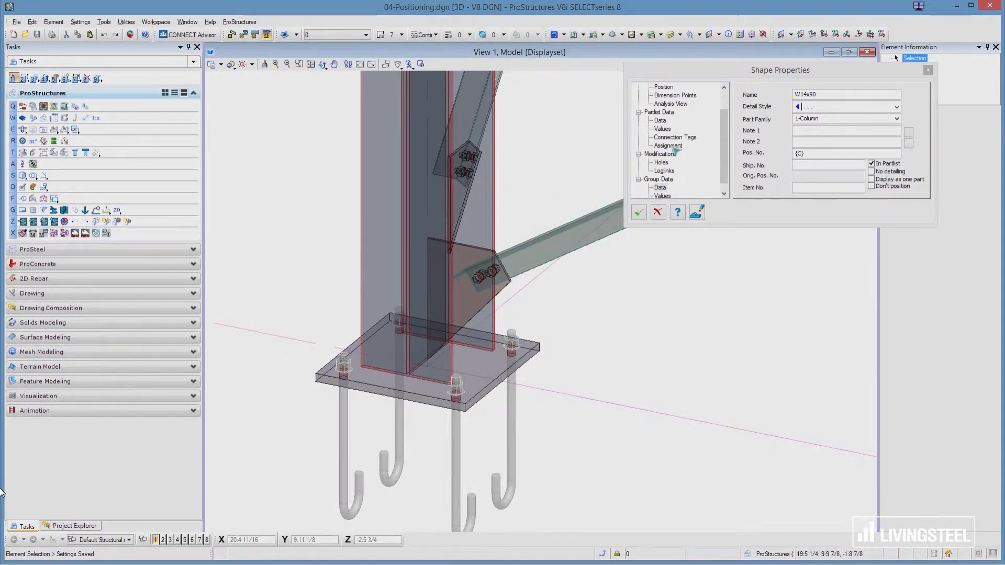
pyautogui.click(660, 122)
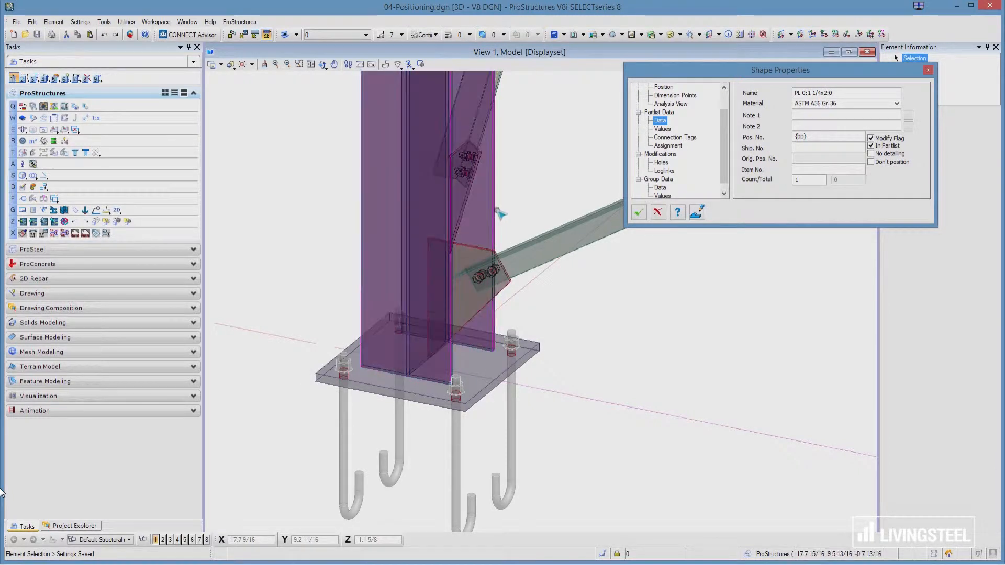
pyautogui.click(660, 188)
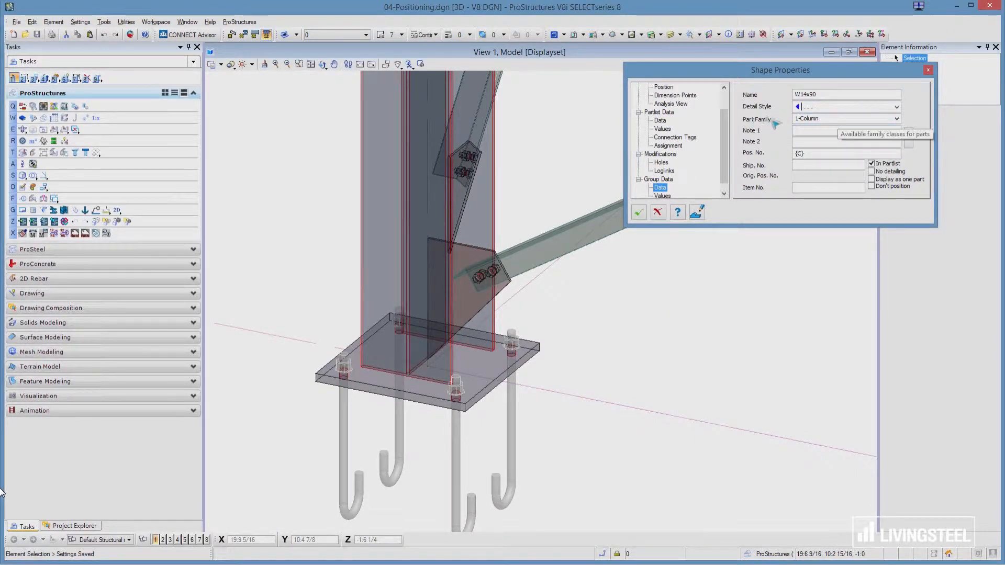
# Check the part family in the base plate's assignment properties and close the properties
pyautogui.click(667, 145)
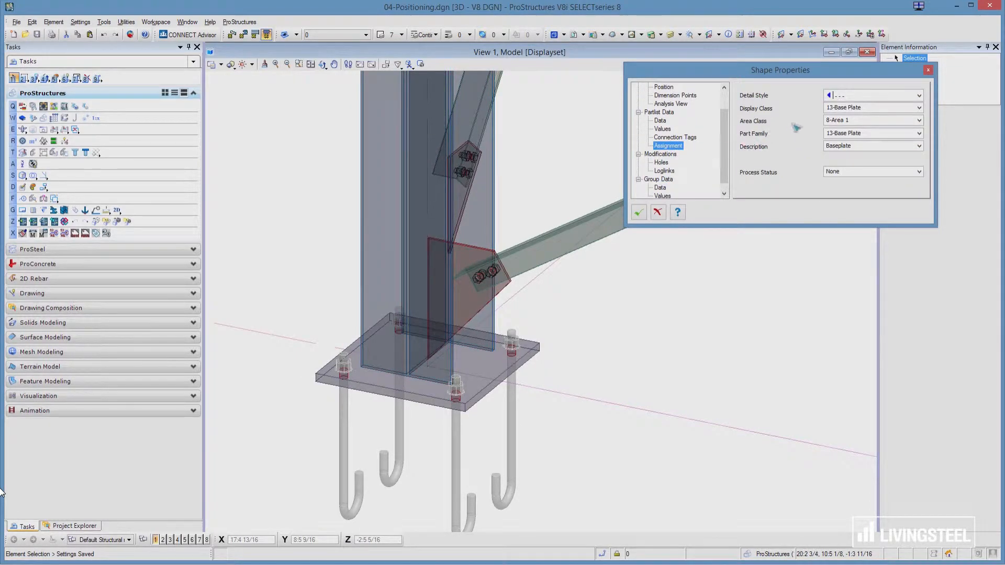
pyautogui.click(870, 134)
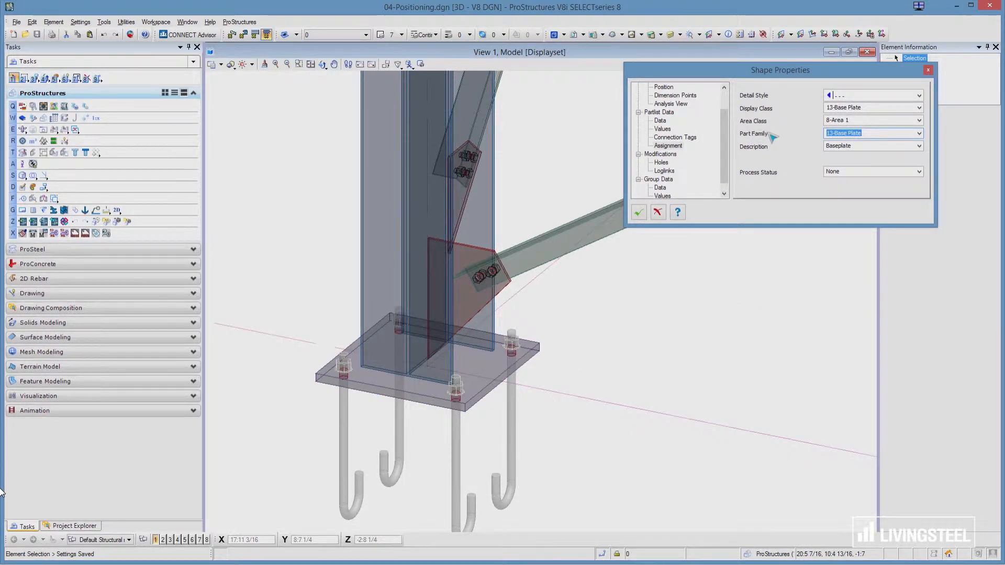
pyautogui.click(639, 214)
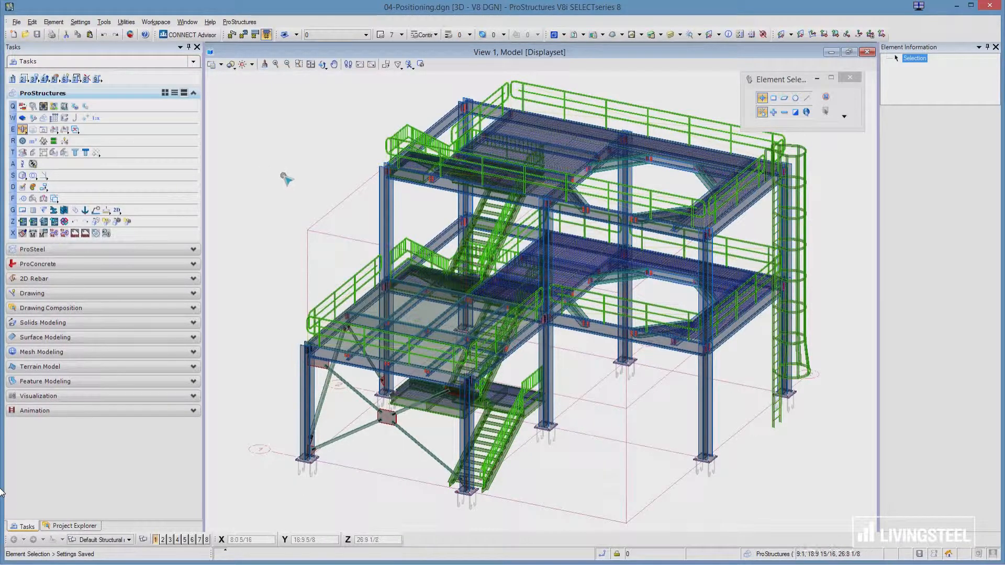
# Open the position flags and positioning tool and bring up its steel positioning settings
pyautogui.click(22, 199)
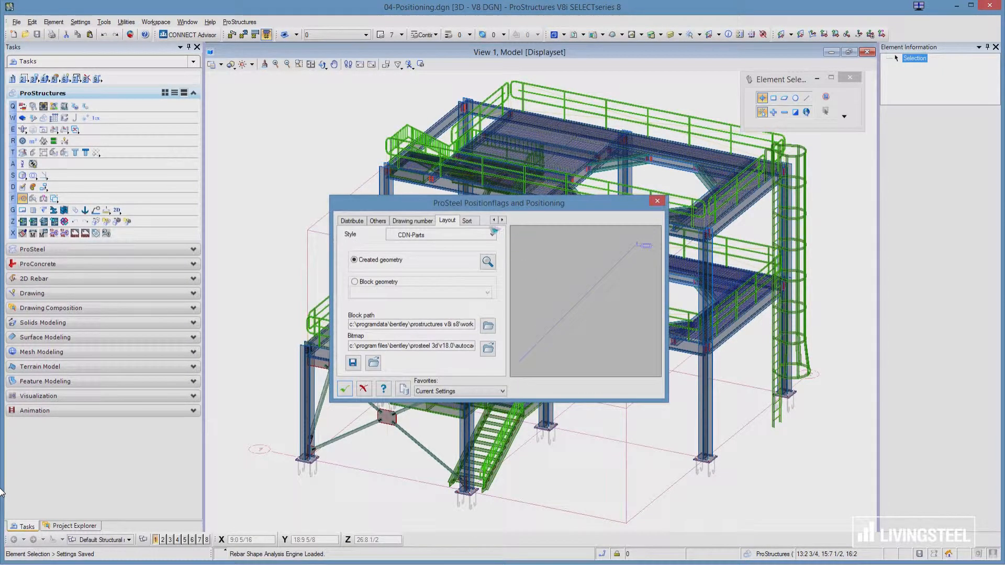
pyautogui.click(494, 220)
pyautogui.click(494, 221)
pyautogui.click(493, 221)
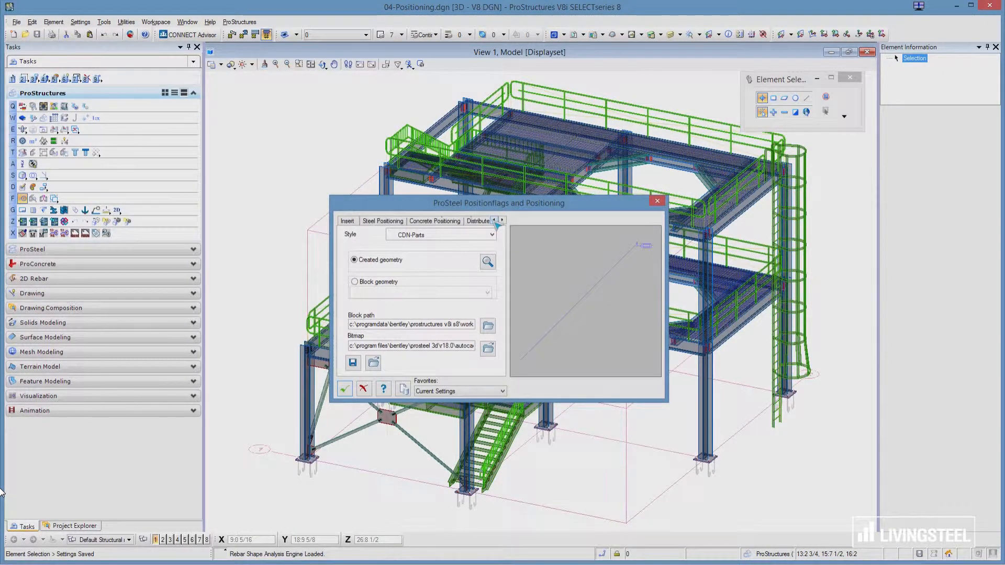
pyautogui.click(383, 220)
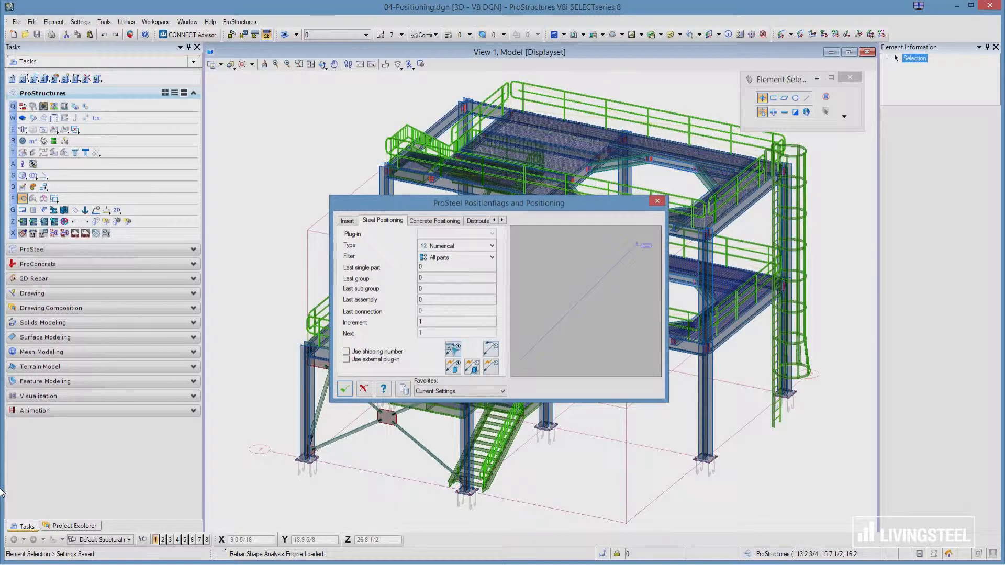
# Review the positioning options, the filter and sort order, and the part comparison criteria, keeping the current settings
pyautogui.click(453, 348)
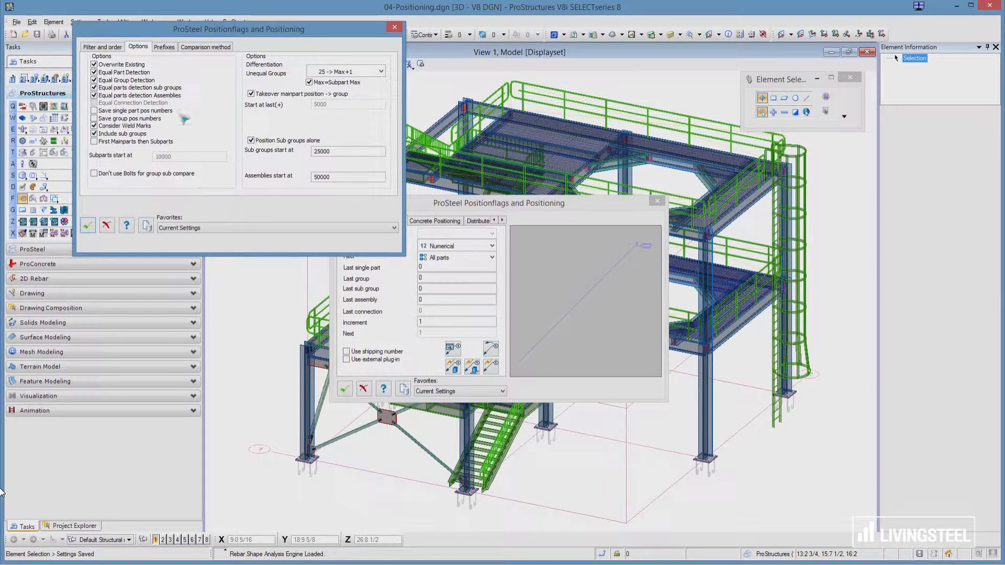
pyautogui.click(105, 47)
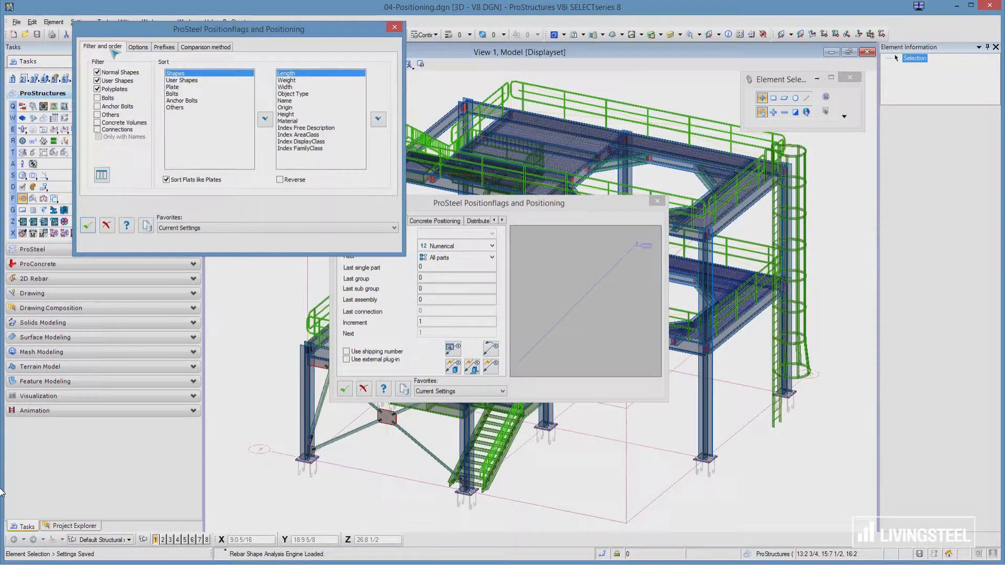
pyautogui.click(102, 175)
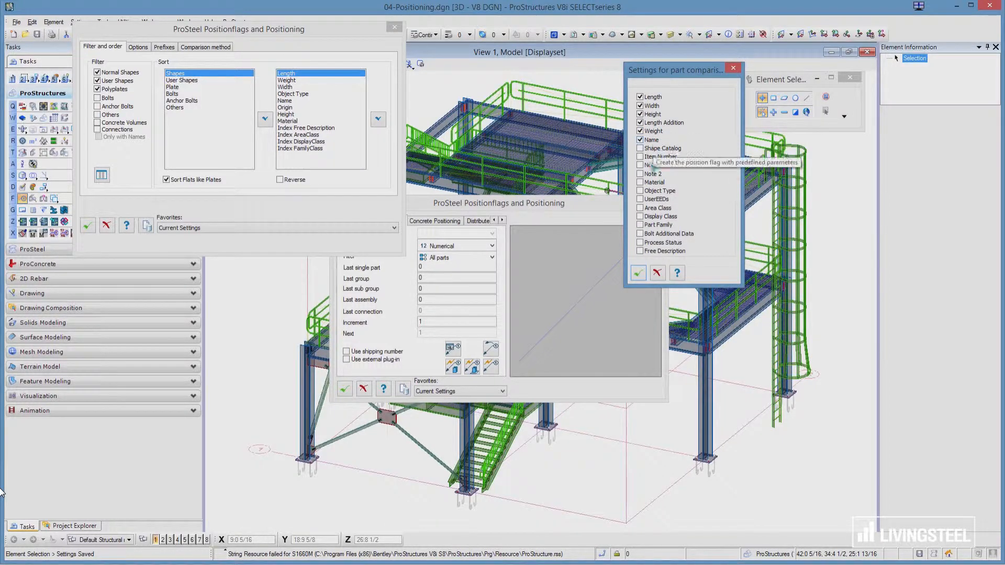
pyautogui.click(638, 272)
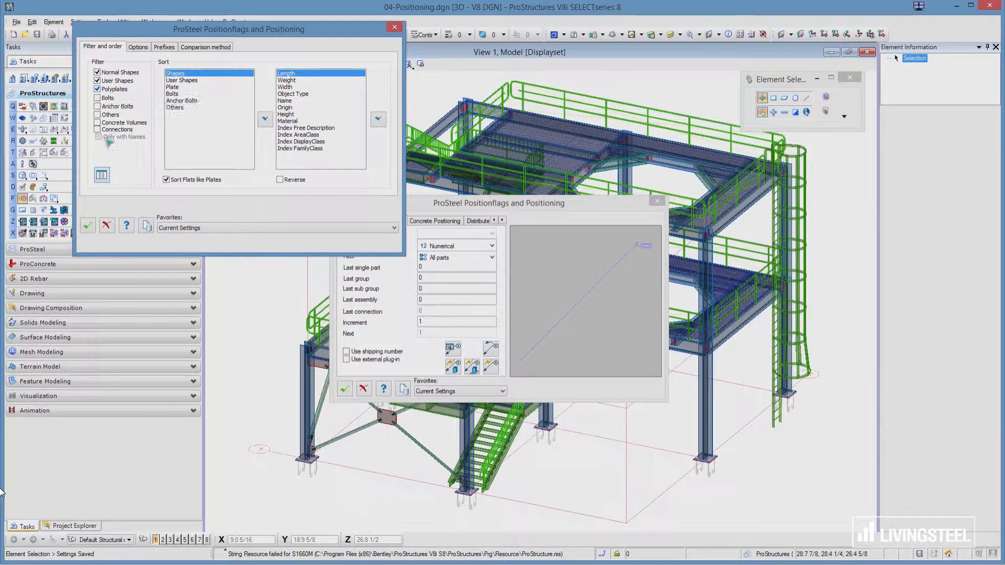
pyautogui.click(88, 228)
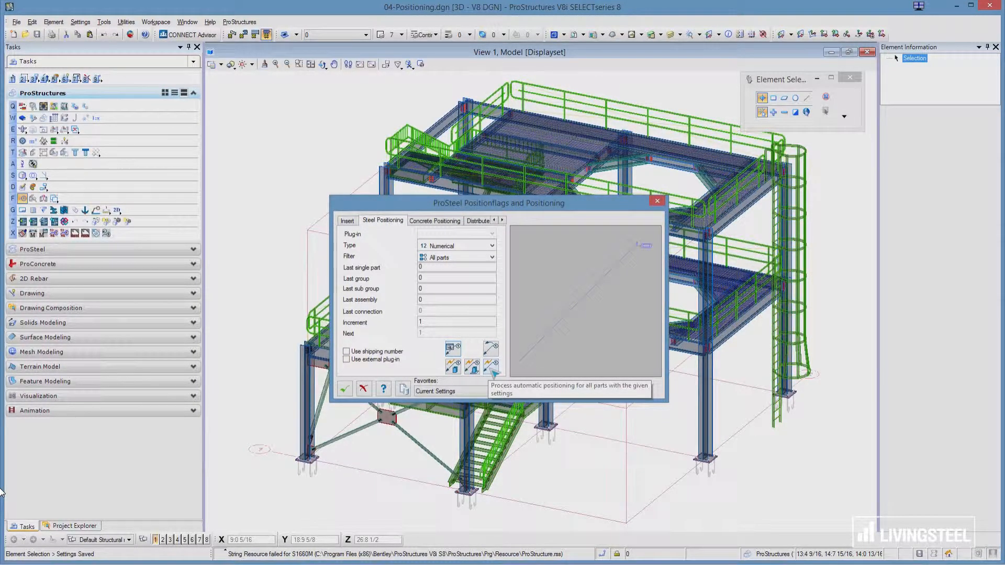
# Start automatic positioning of single parts with a part filter and clear the existing filter expression
pyautogui.click(454, 366)
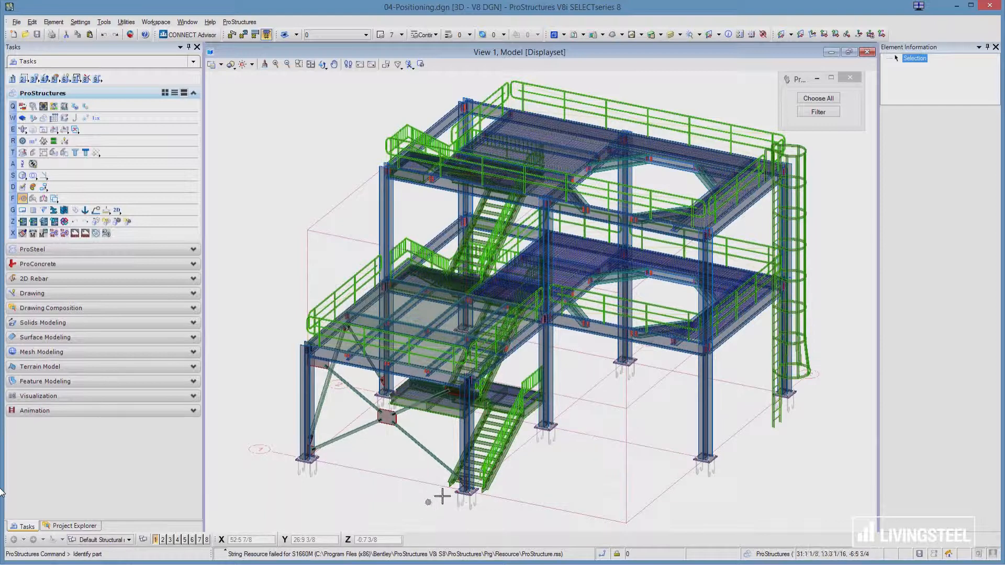
pyautogui.click(819, 112)
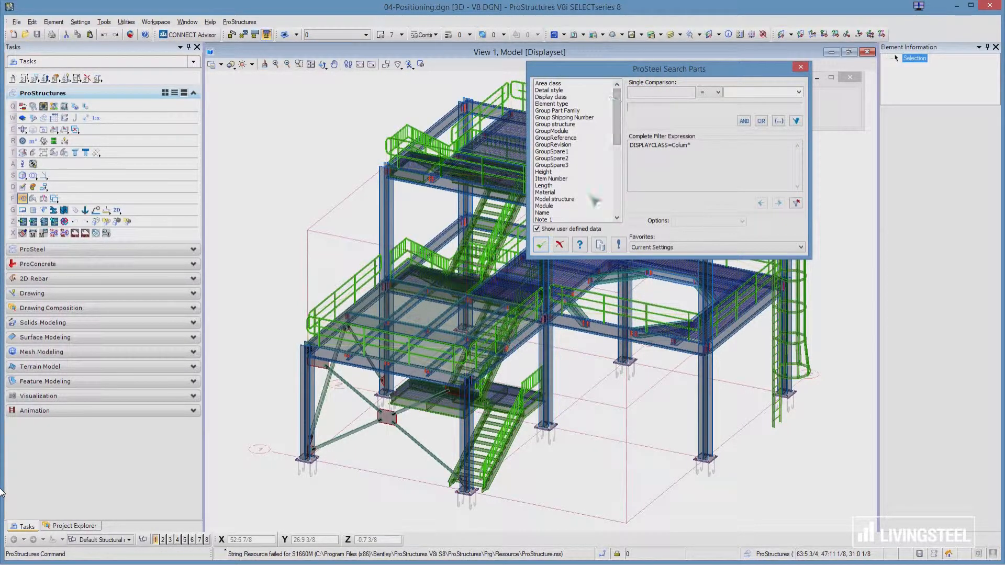
pyautogui.click(795, 203)
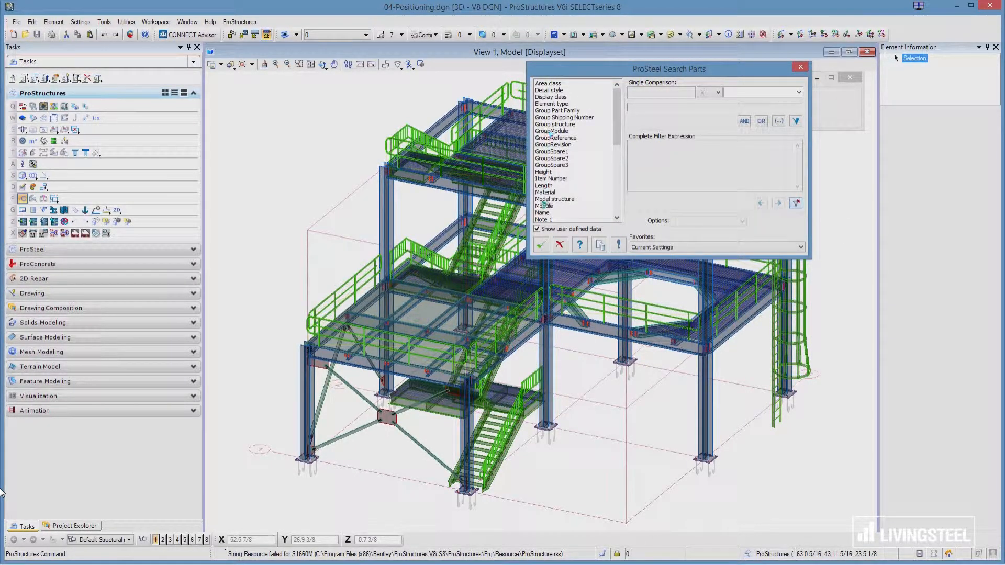
# Build a filter expression that limits the parts to Partfamily = Base Plate
pyautogui.moveTo(618, 107); pyautogui.dragTo(622, 159)
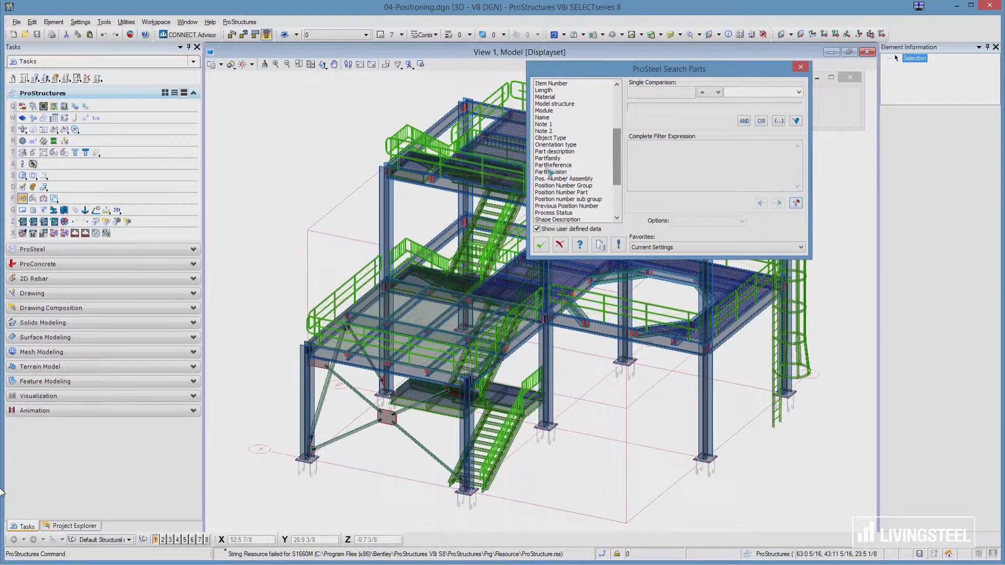
pyautogui.click(547, 158)
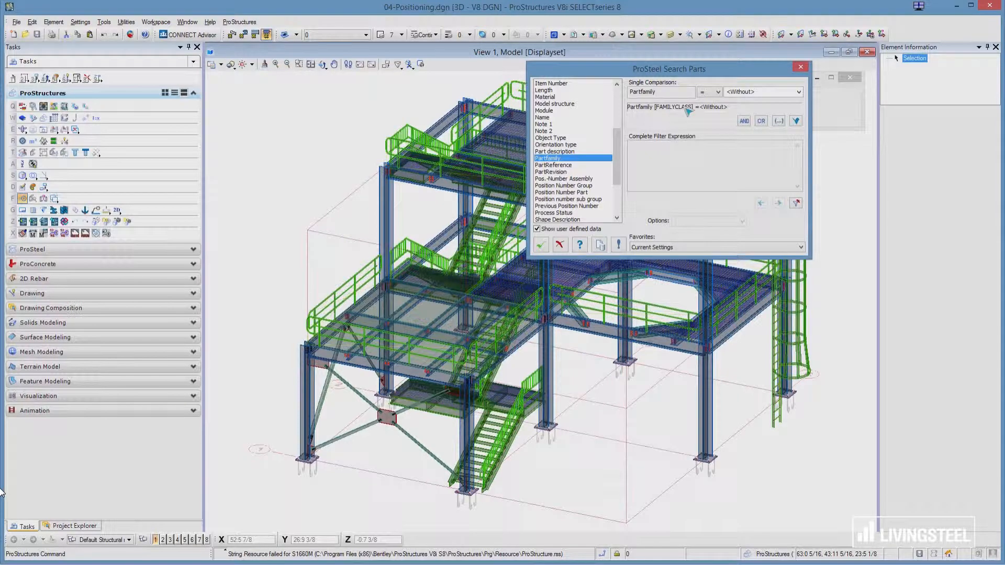
pyautogui.click(739, 93)
pyautogui.click(621, 245)
pyautogui.click(753, 93)
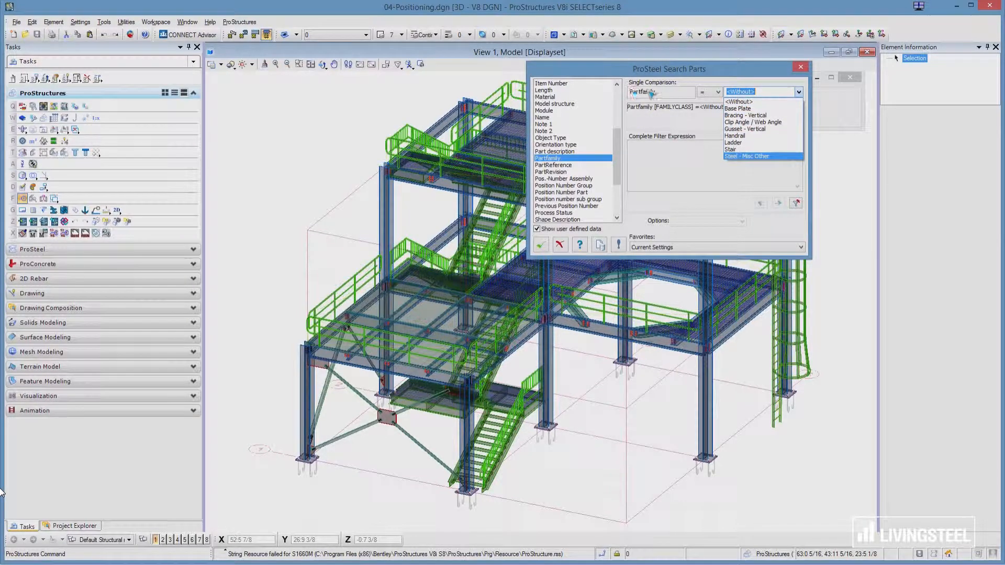
pyautogui.click(739, 108)
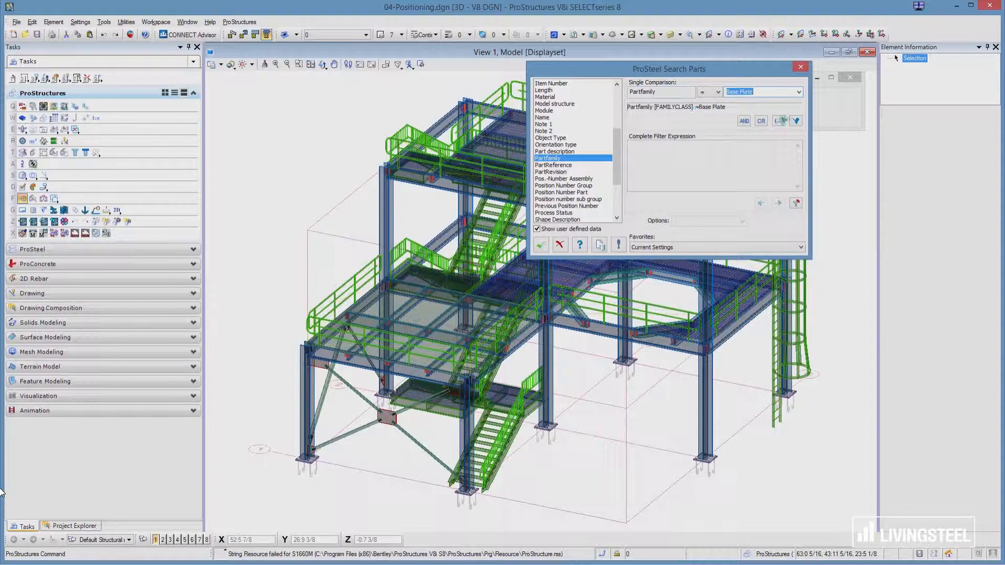
pyautogui.click(796, 121)
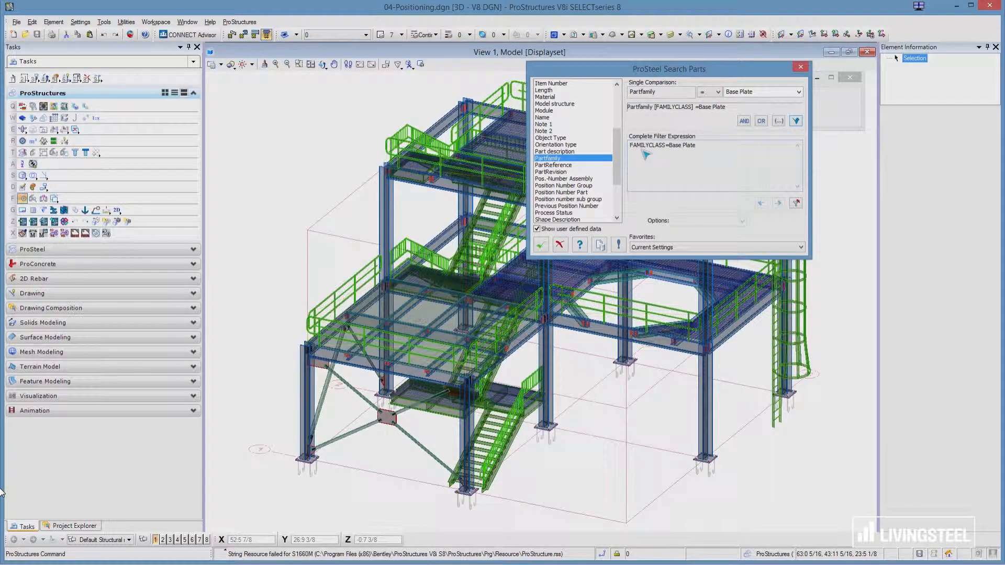
# Apply the filter, position all matching base plates and accept the single part numbering
pyautogui.click(541, 244)
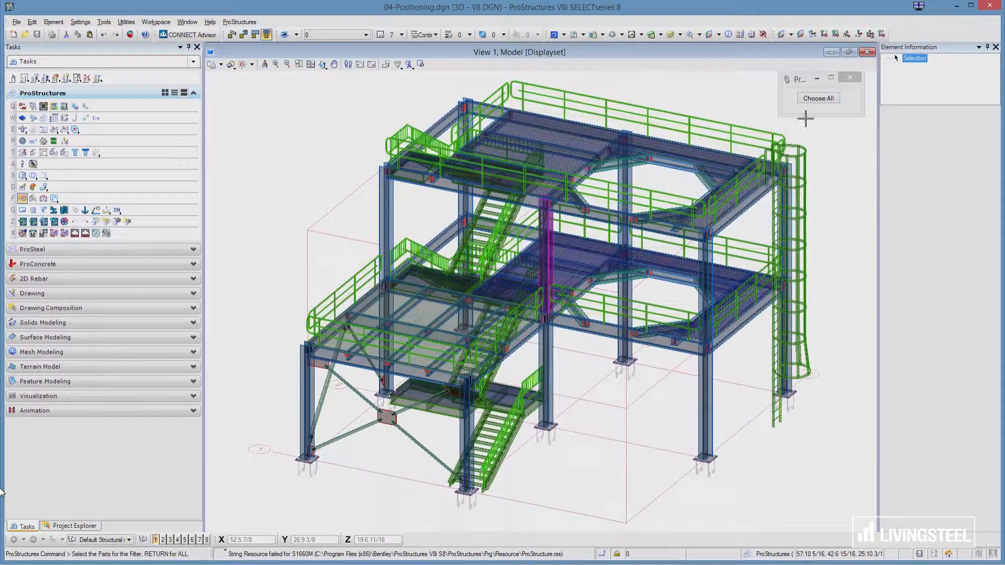
pyautogui.click(819, 98)
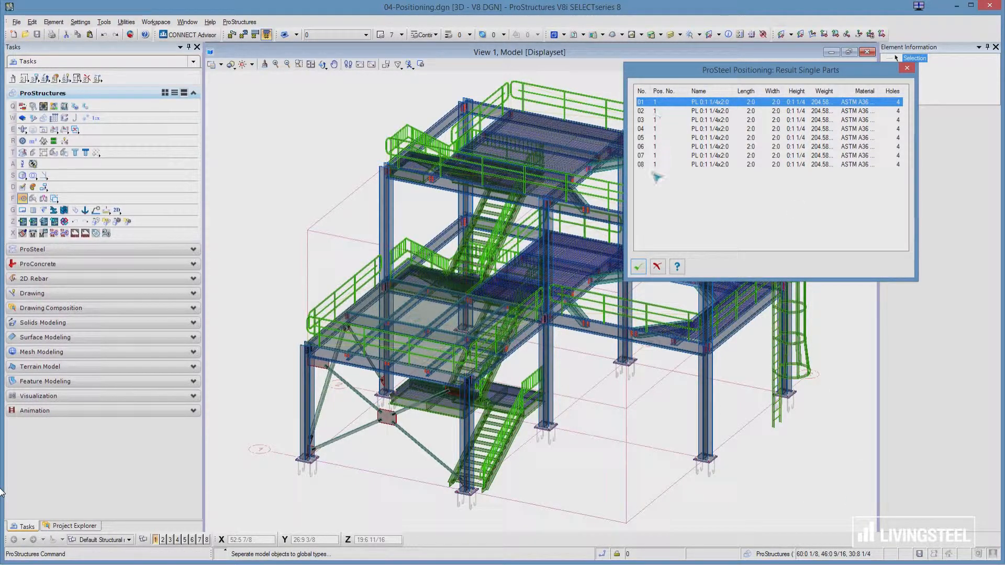
pyautogui.click(639, 266)
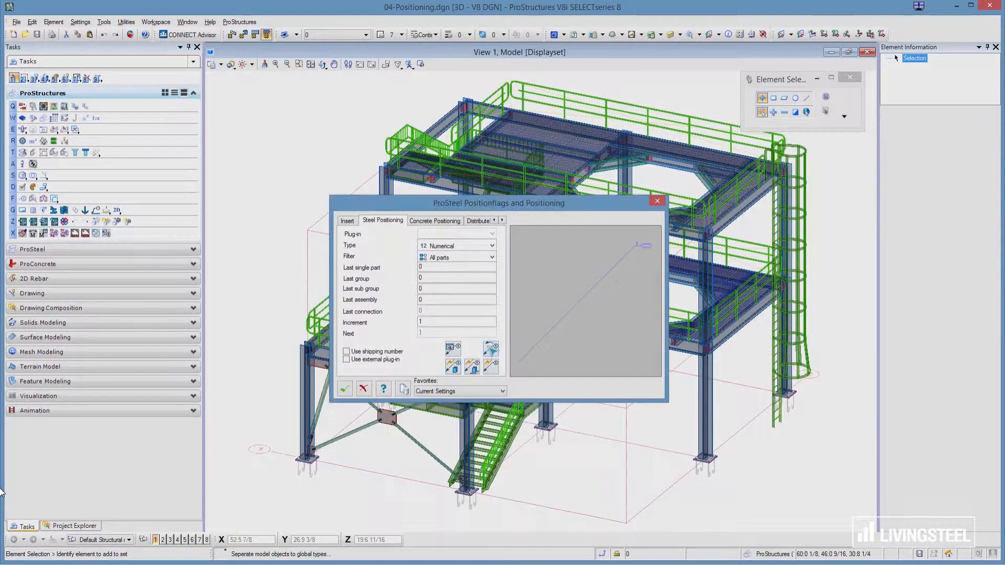
# Start single part positioning again and apply a filter for Partfamily = Clip Angle / Web Angle
pyautogui.click(453, 365)
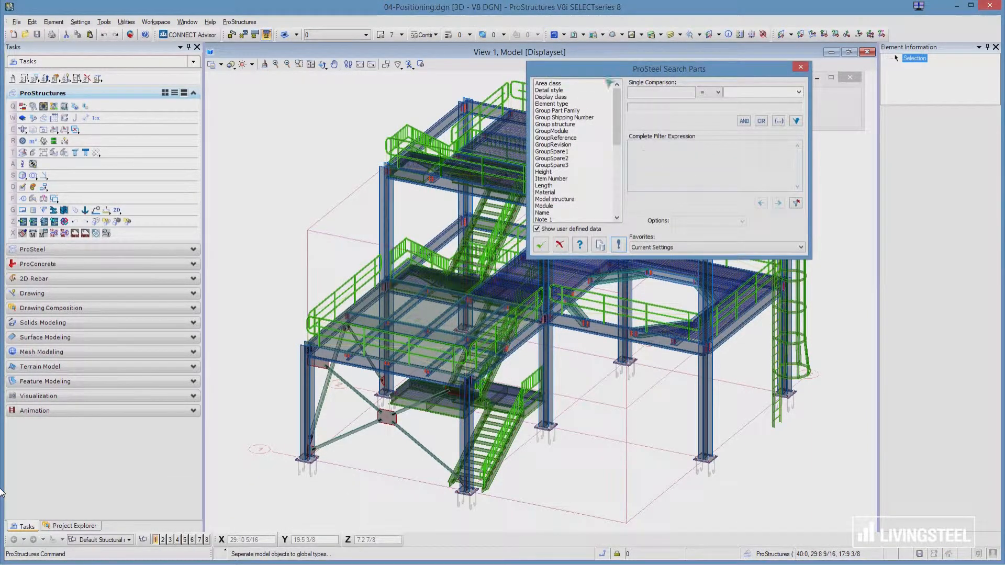
pyautogui.moveTo(613, 137); pyautogui.dragTo(614, 162)
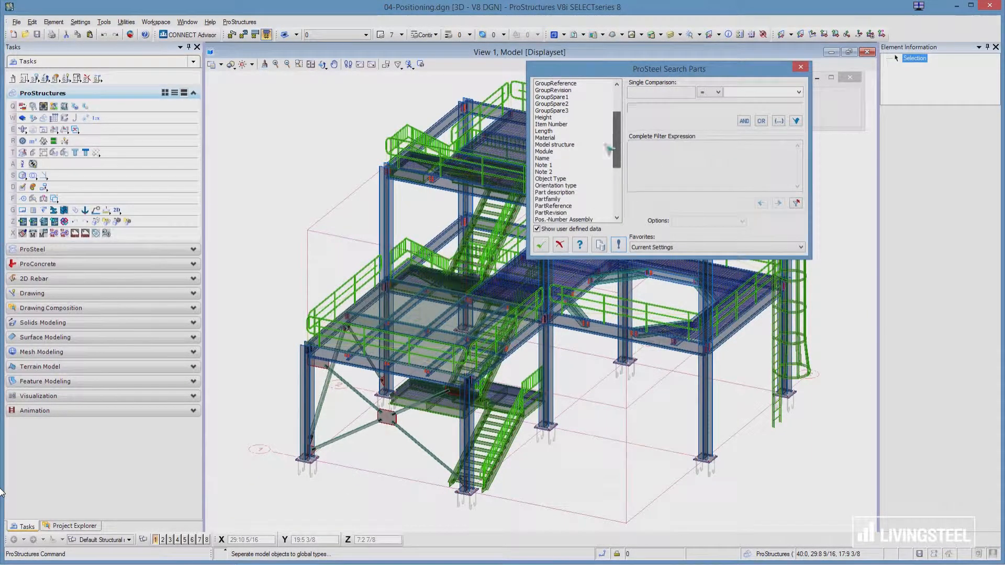
pyautogui.click(545, 199)
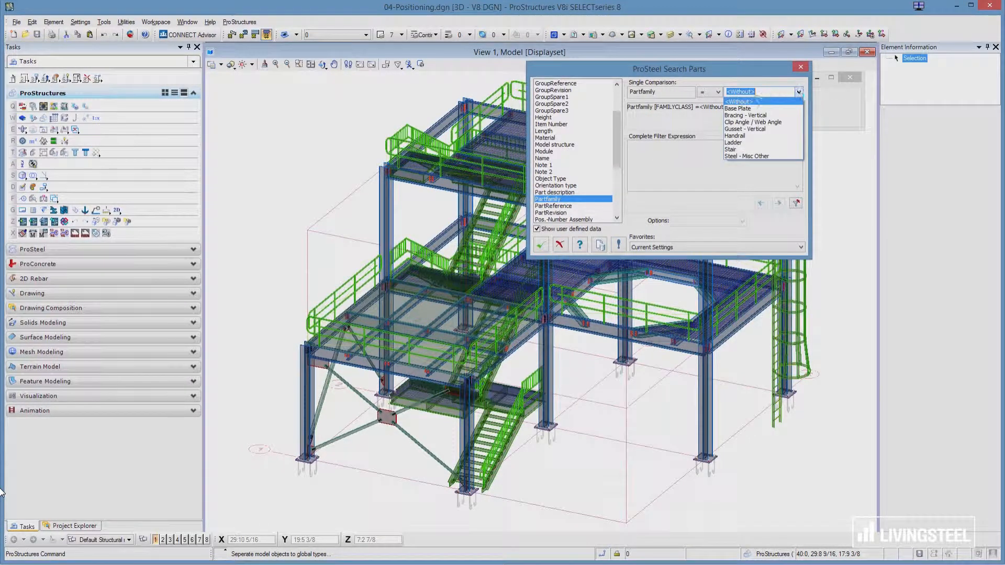
pyautogui.click(754, 122)
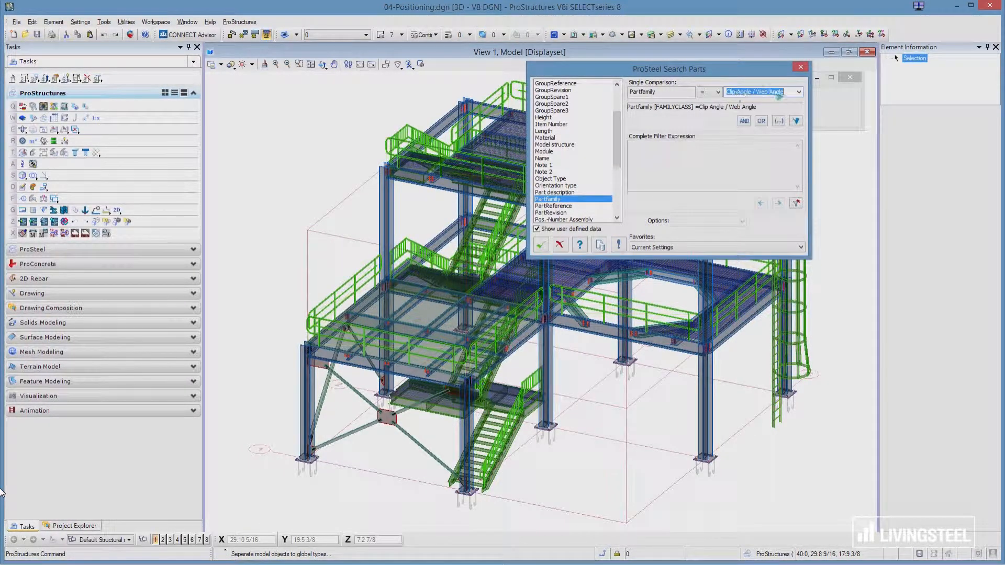
pyautogui.click(795, 121)
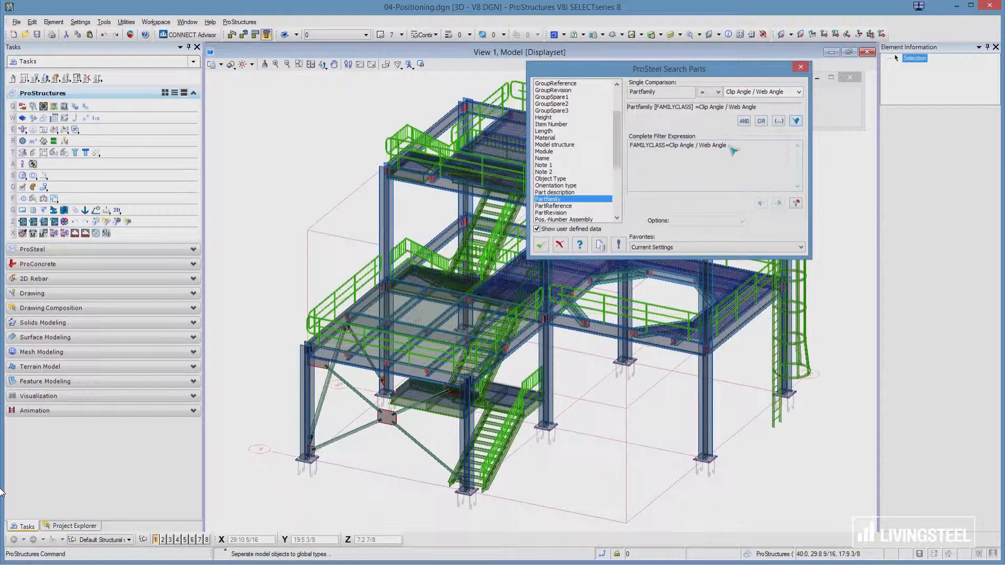
pyautogui.click(542, 246)
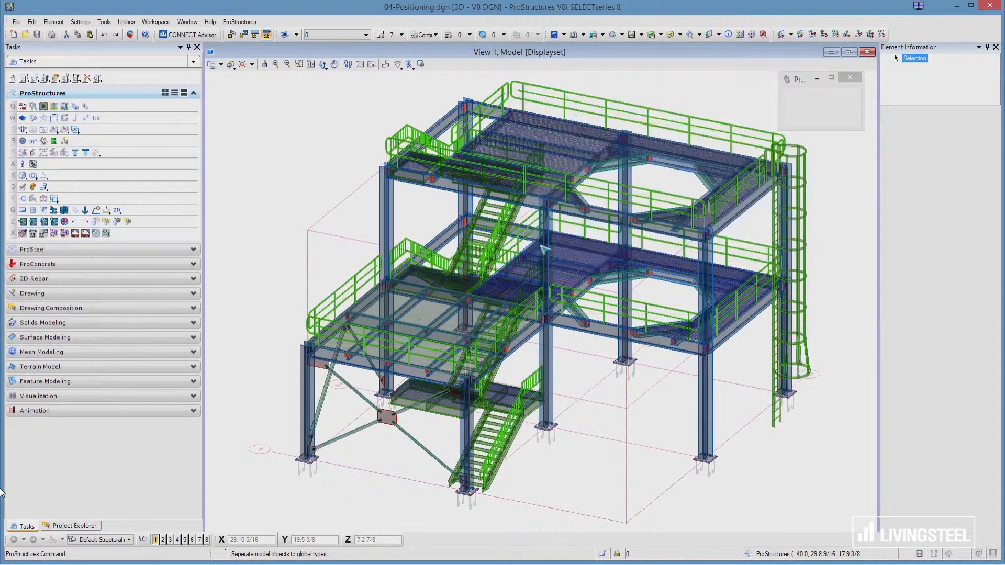
# Position all clip angles matching the filter, review the result list to its end and accept the single part numbering
pyautogui.click(820, 99)
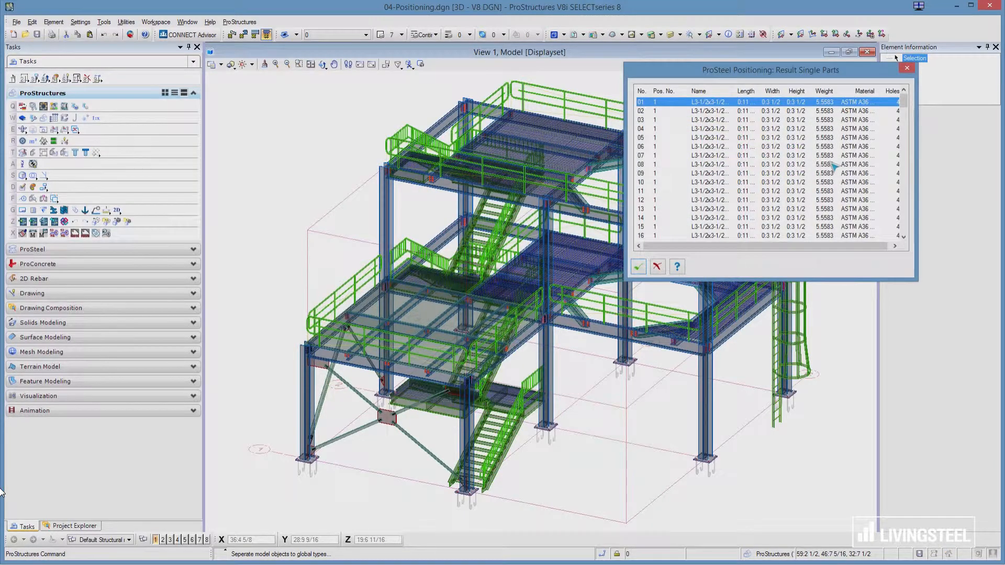
pyautogui.moveTo(903, 102); pyautogui.dragTo(920, 236)
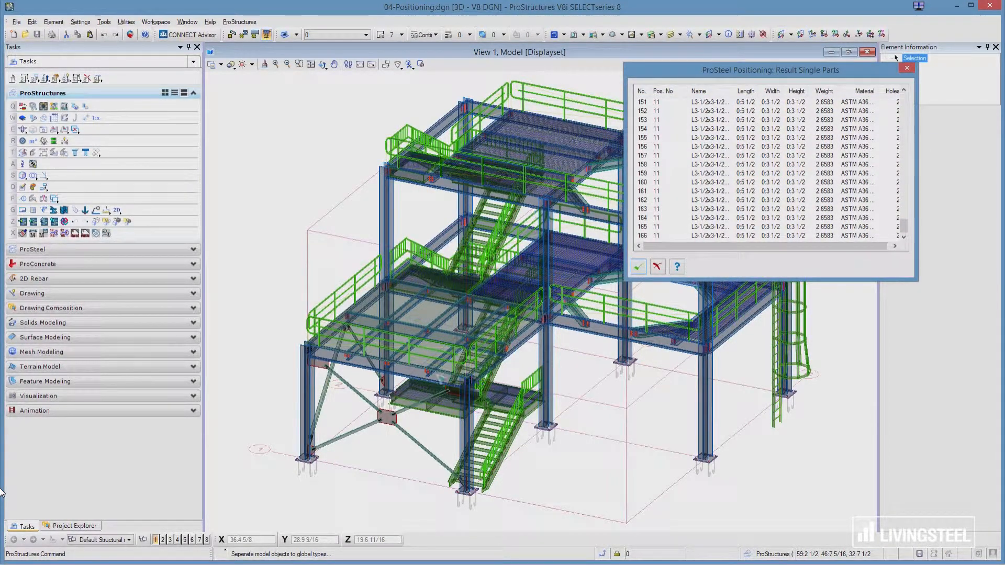
pyautogui.click(640, 266)
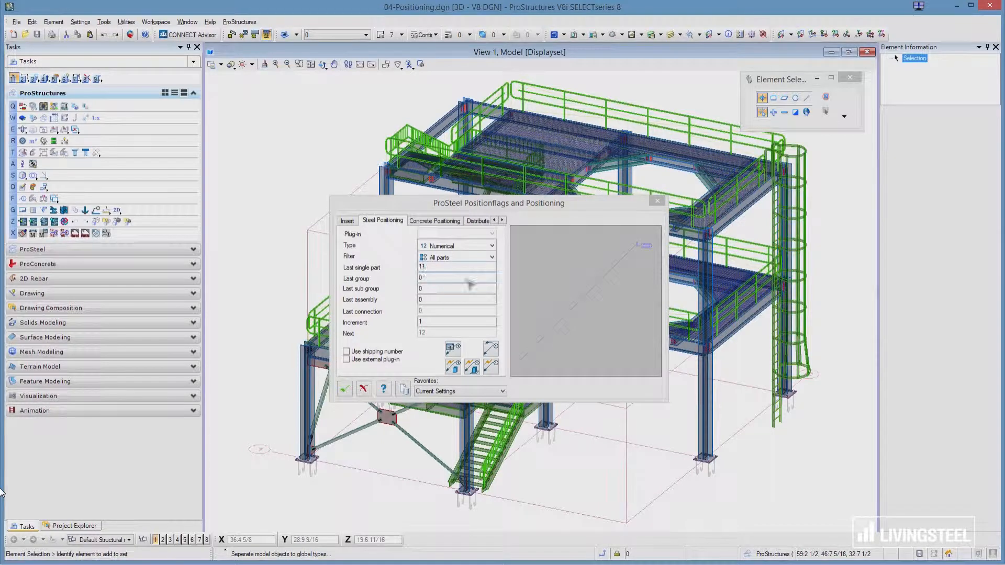
# Set the last used single part number for steel positioning to 100
pyautogui.click(494, 349)
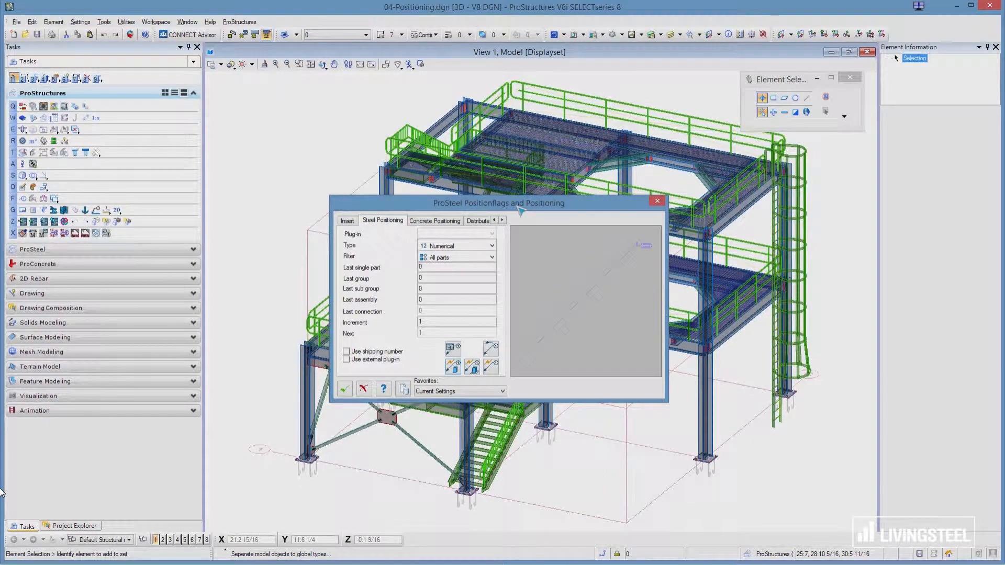
pyautogui.click(431, 268)
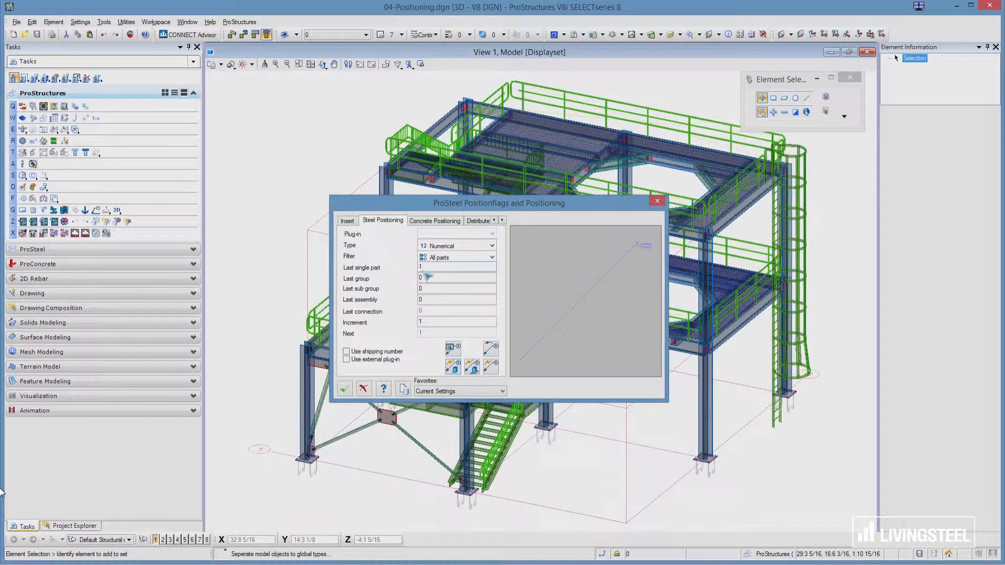
pyautogui.moveTo(430, 268); pyautogui.dragTo(411, 266)
pyautogui.write('99')
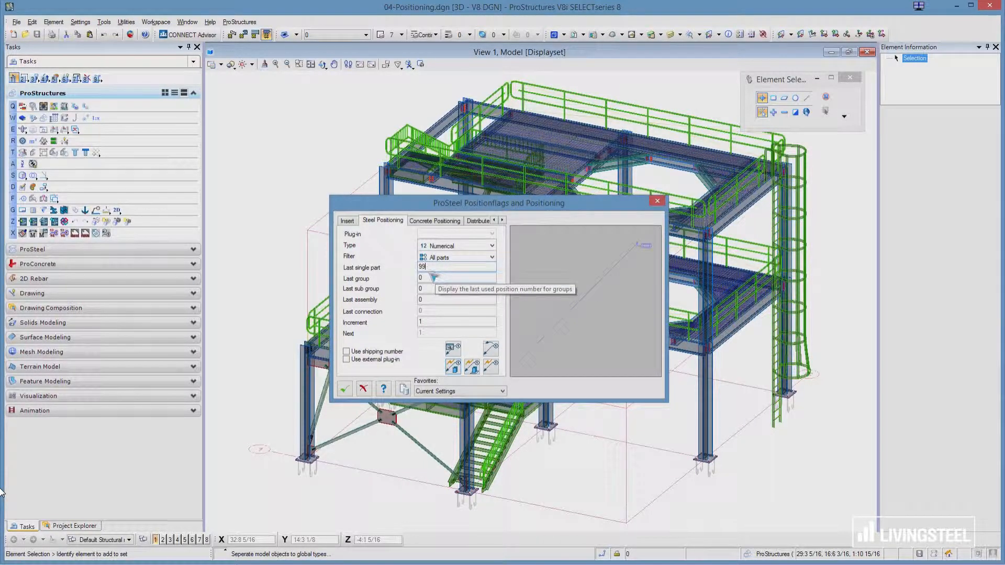
pyautogui.press('BackSpace')
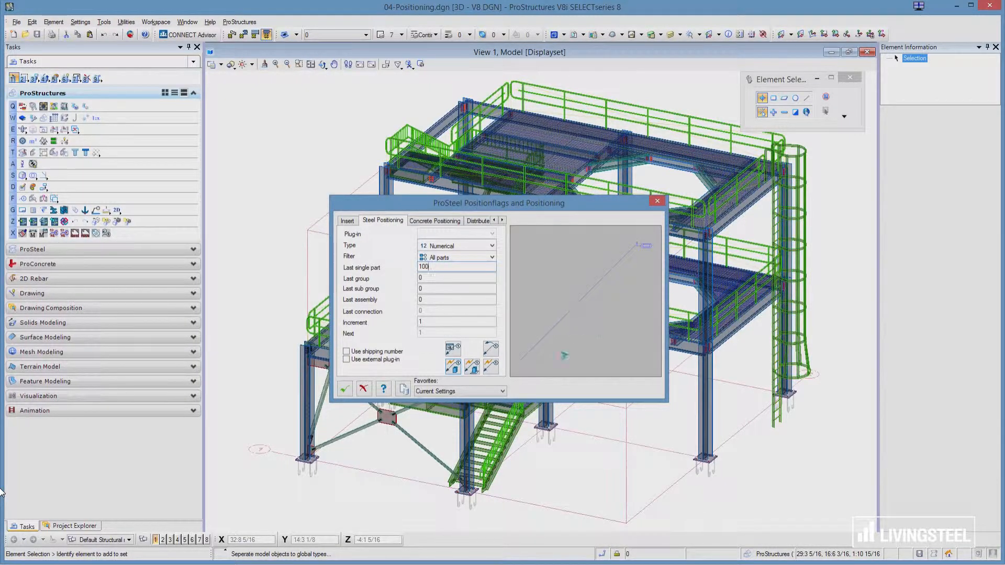
# Start positioning of single parts and groups with a part filter, choose Part description as criterion and clear the existing filter expression
pyautogui.click(491, 366)
pyautogui.click(801, 115)
pyautogui.scroll(-8, 555, 173)
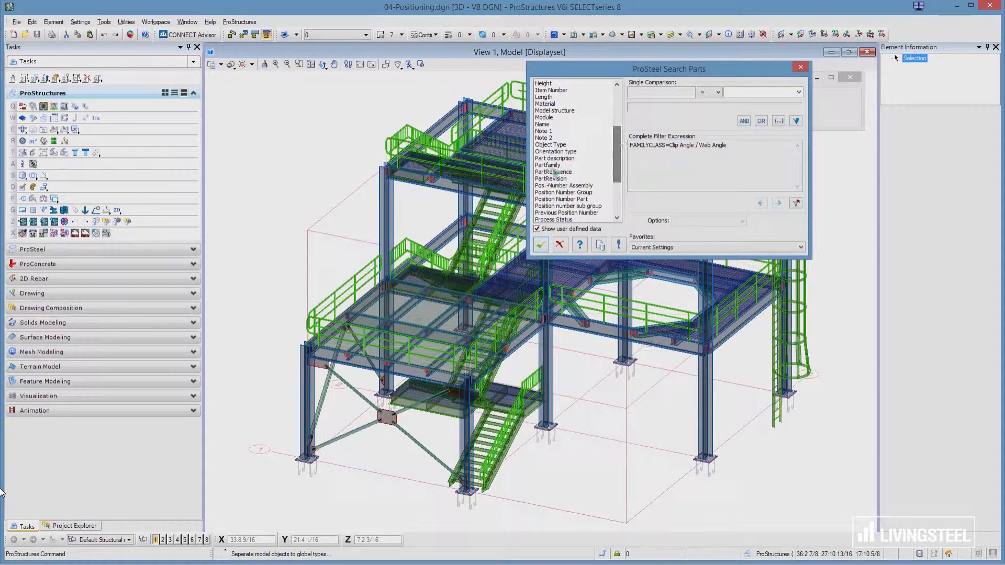
pyautogui.click(554, 158)
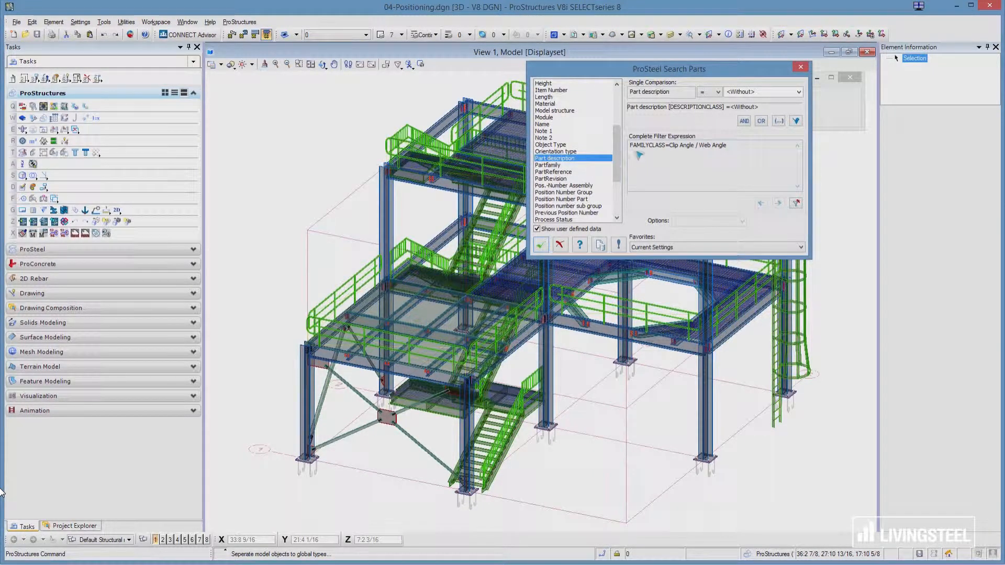
pyautogui.click(795, 203)
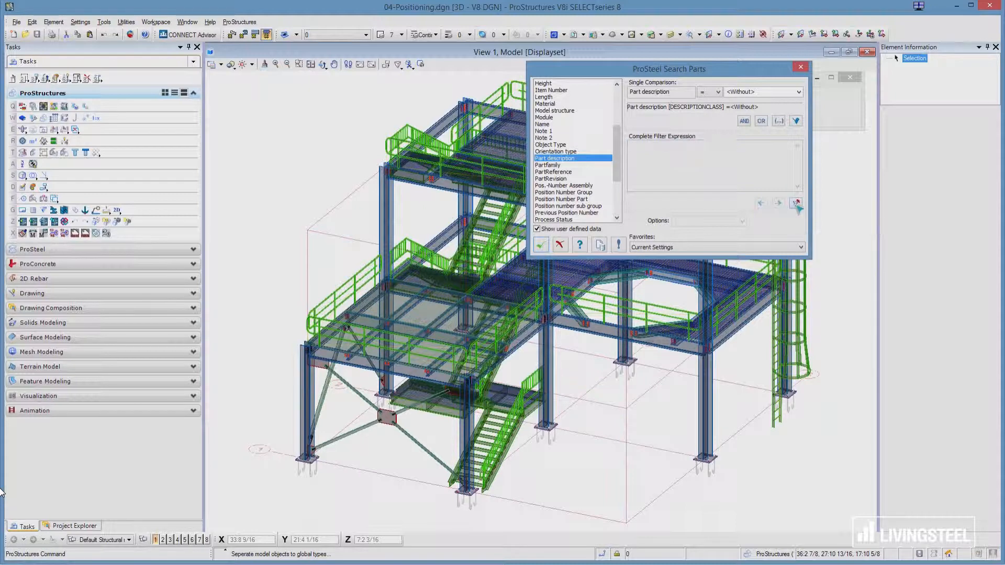
# Load the model's part description values and build the filter expression Part description = Column *
pyautogui.click(618, 245)
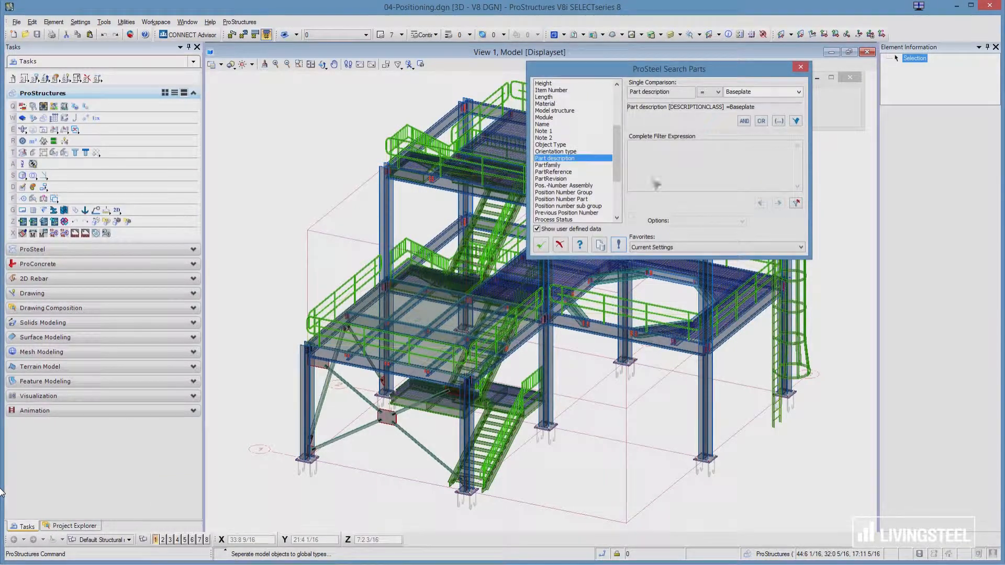
pyautogui.click(793, 91)
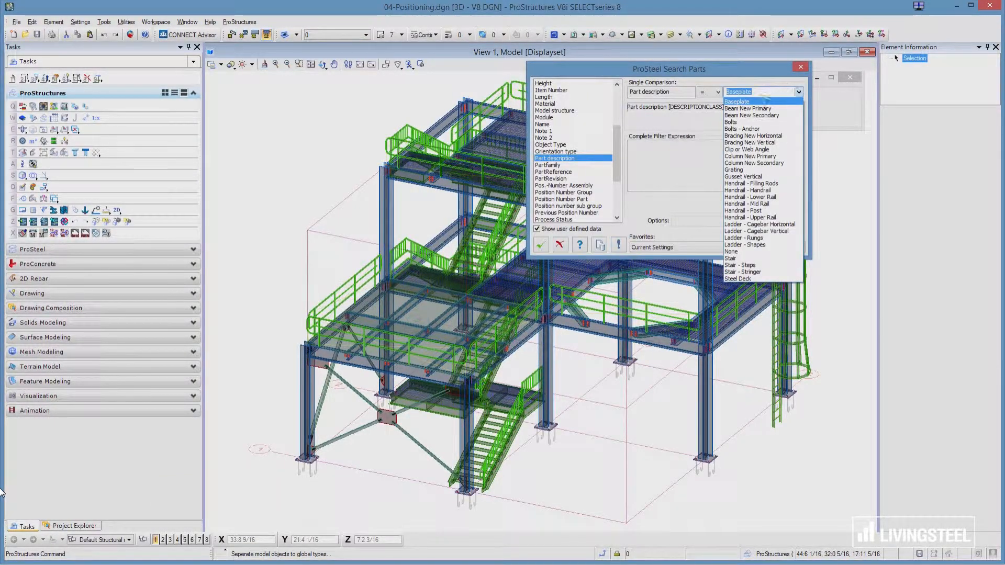
pyautogui.click(742, 157)
pyautogui.moveTo(776, 92); pyautogui.dragTo(745, 91)
pyautogui.write('*')
pyautogui.click(796, 121)
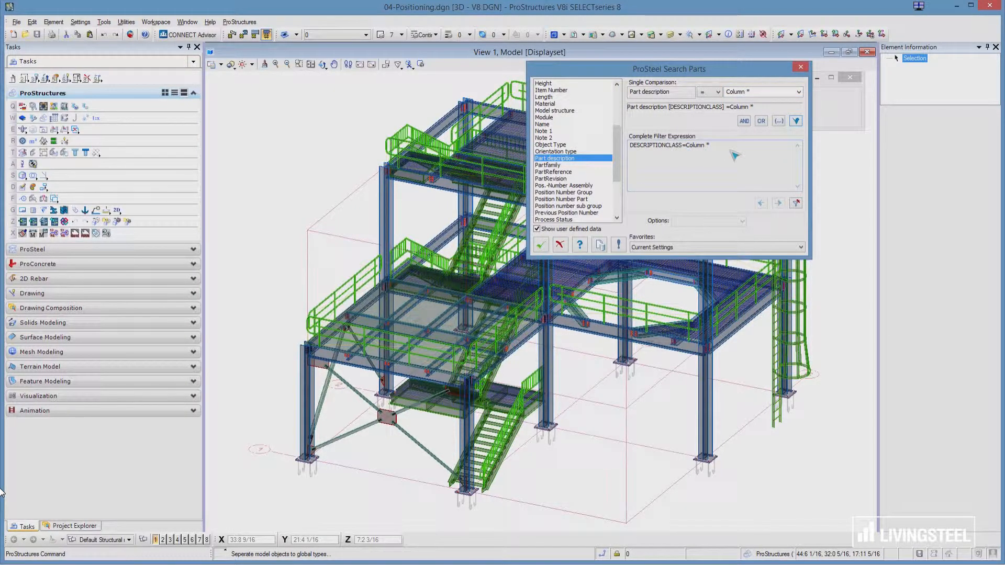
# Apply the column filter, position the matching columns and accept both the single part and group numbering
pyautogui.click(541, 245)
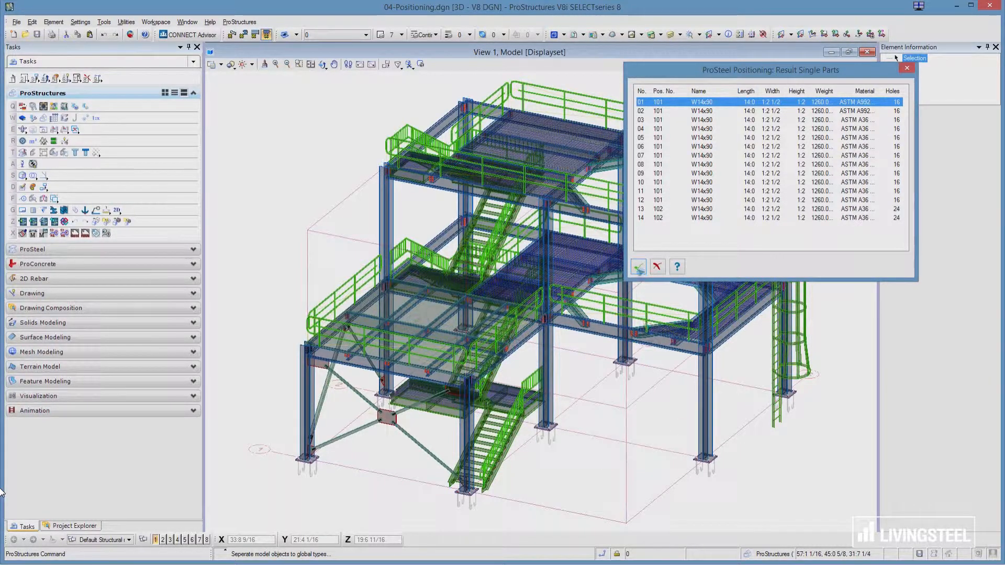
pyautogui.click(638, 268)
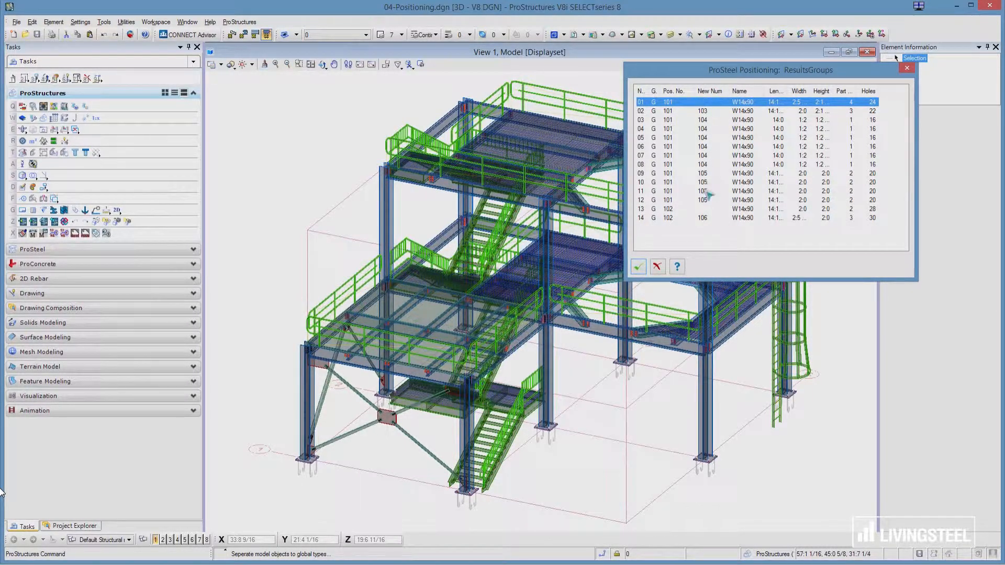
pyautogui.click(639, 267)
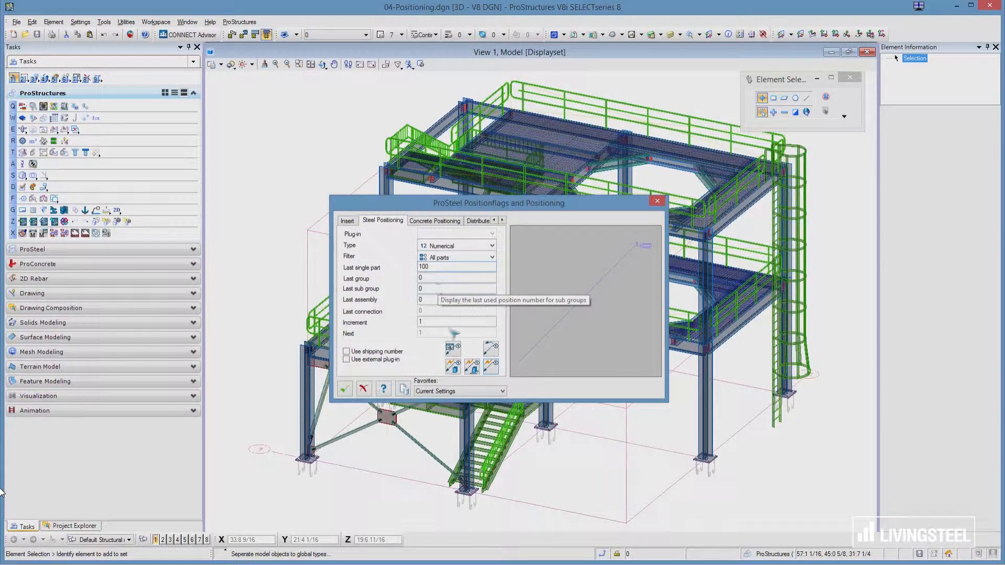
# Start single part and group positioning again with a part filter and clear the column filter expression
pyautogui.click(491, 365)
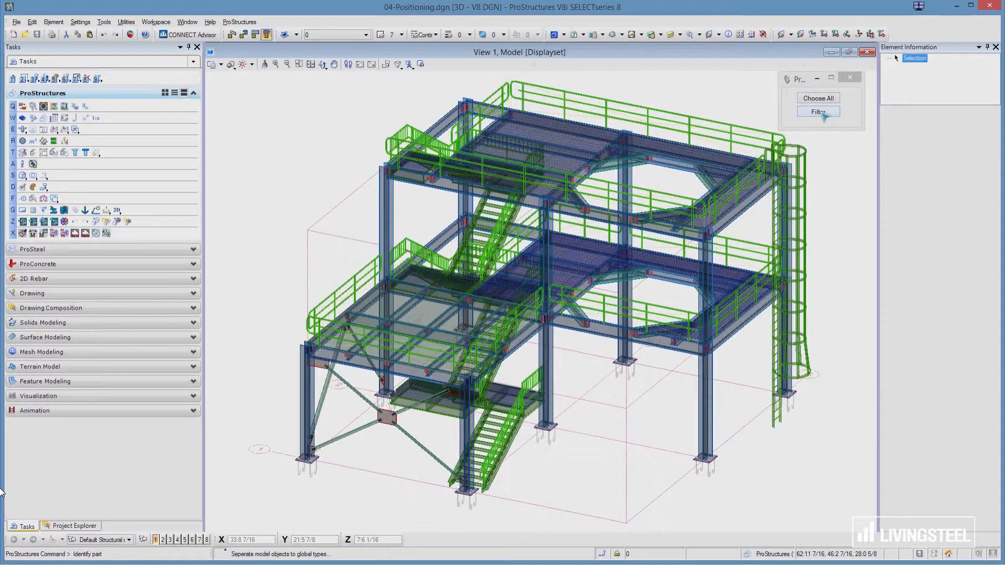
pyautogui.click(821, 111)
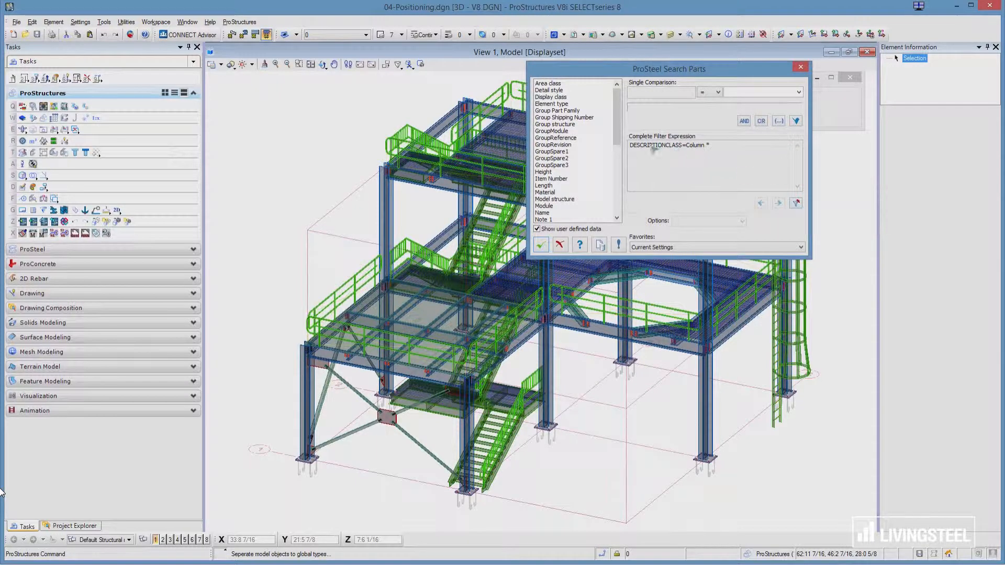
pyautogui.click(796, 203)
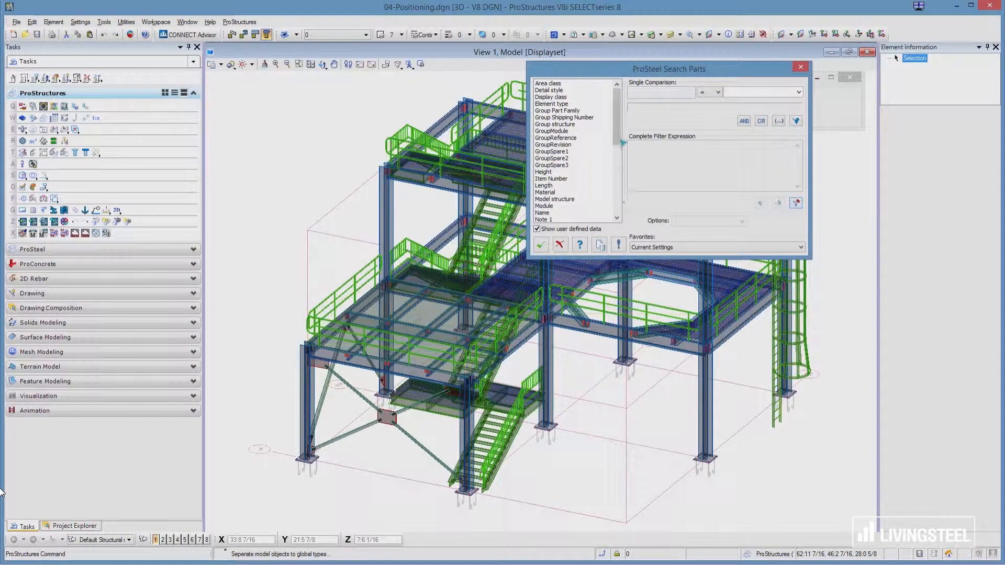
# Build a filter expression that limits the parts to Part description = Beam *
pyautogui.moveTo(617, 135); pyautogui.dragTo(623, 178)
pyautogui.click(555, 137)
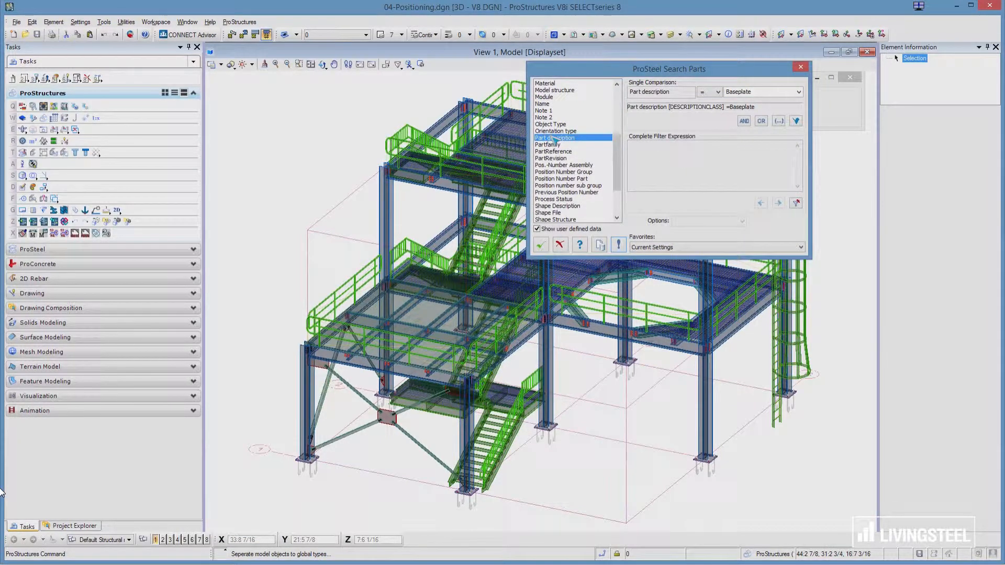
pyautogui.click(798, 92)
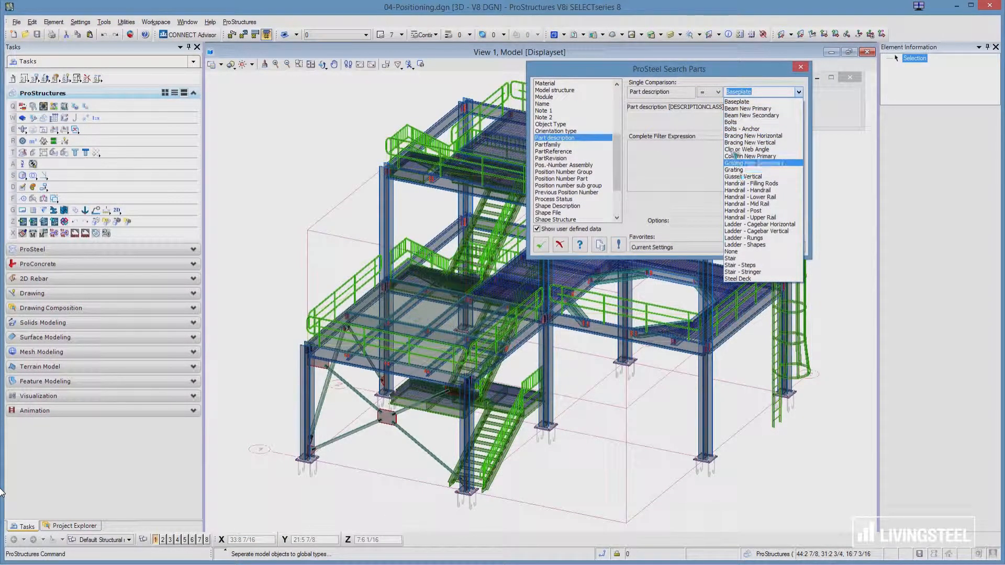
pyautogui.click(739, 109)
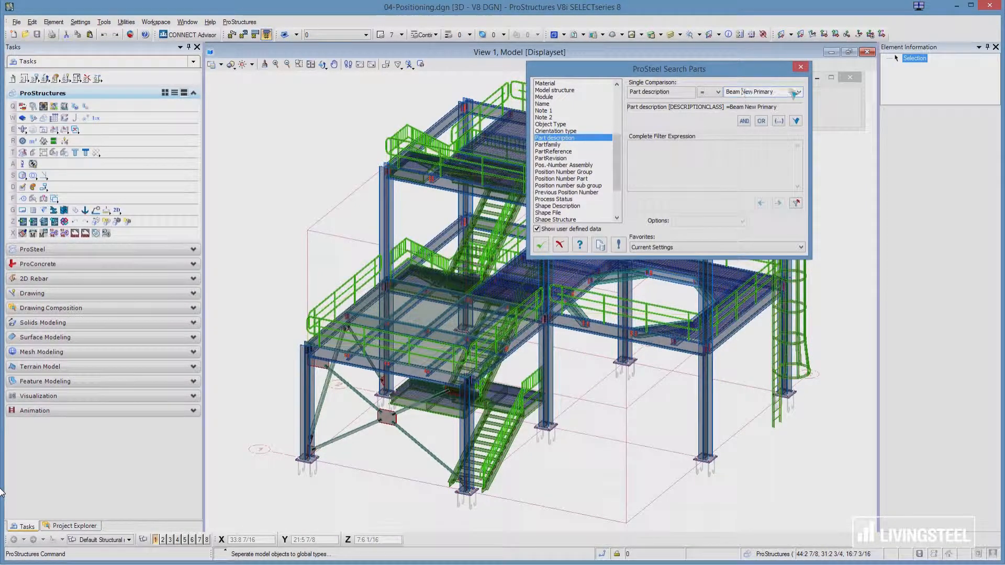
pyautogui.write('*')
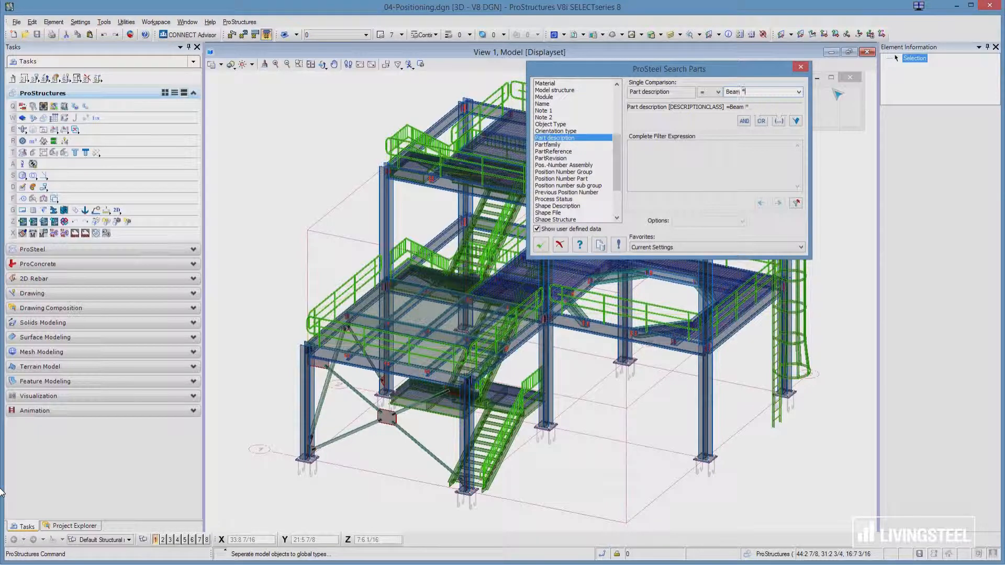
pyautogui.click(795, 120)
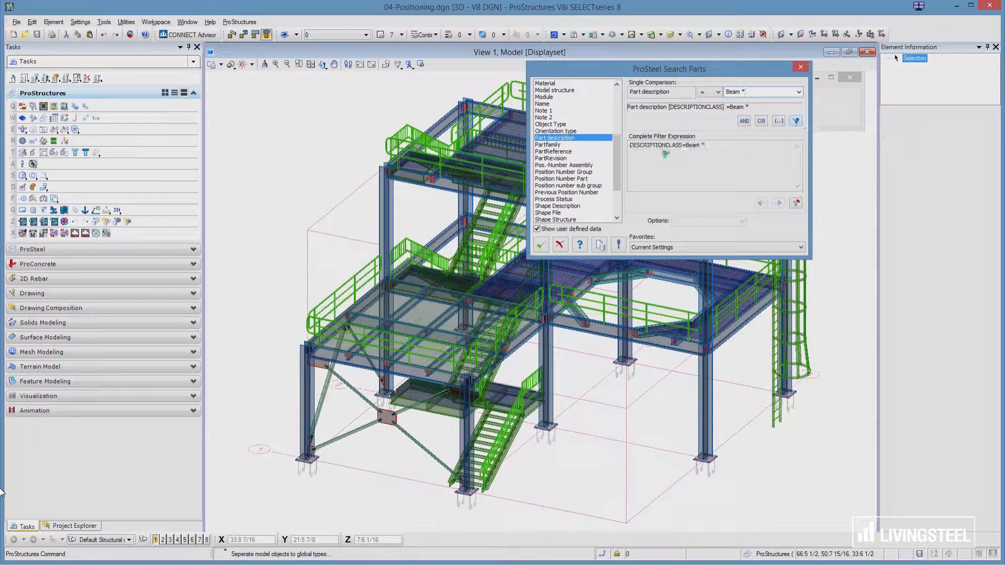
# Apply the beam filter, position the matching beams and accept the single part and group numbering after reviewing both result lists
pyautogui.click(541, 245)
pyautogui.moveTo(905, 105); pyautogui.dragTo(906, 198)
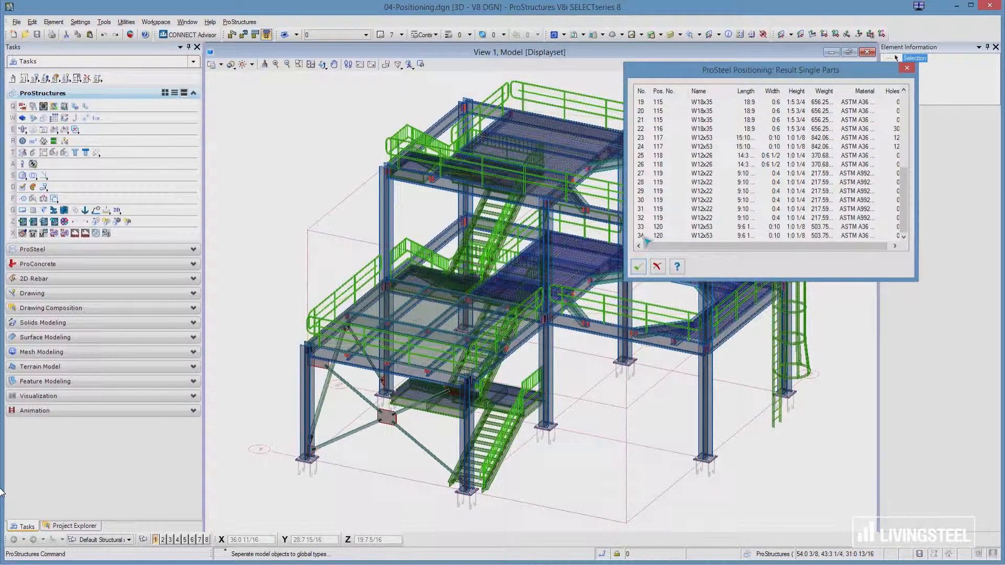
pyautogui.click(638, 266)
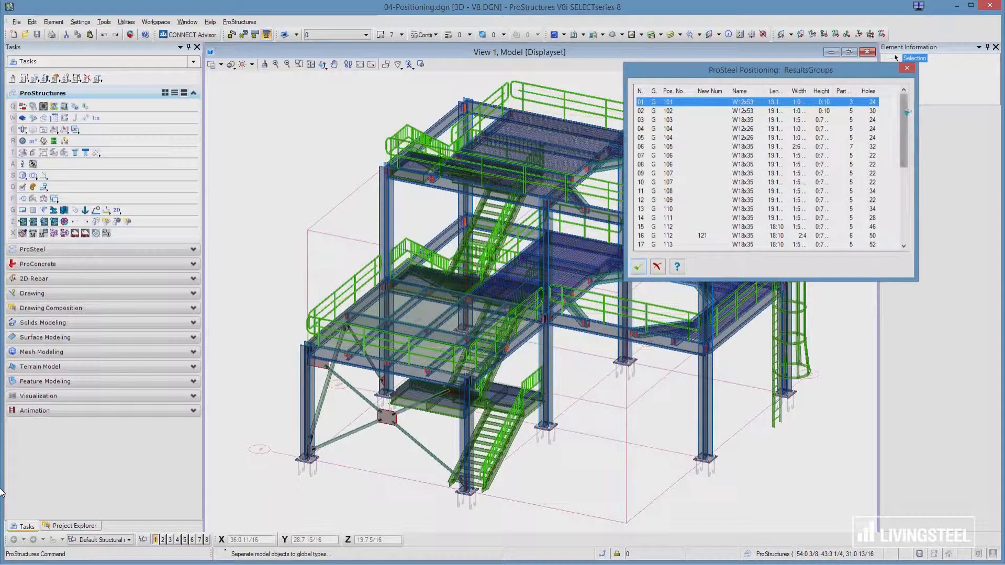
pyautogui.moveTo(906, 120); pyautogui.dragTo(908, 194)
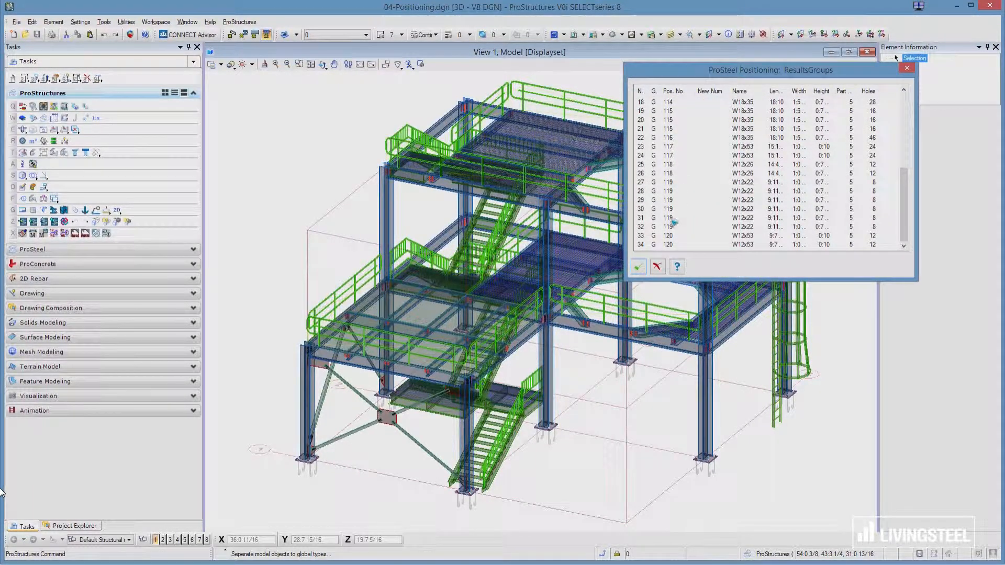
pyautogui.click(637, 267)
pyautogui.moveTo(577, 208); pyautogui.dragTo(480, 94)
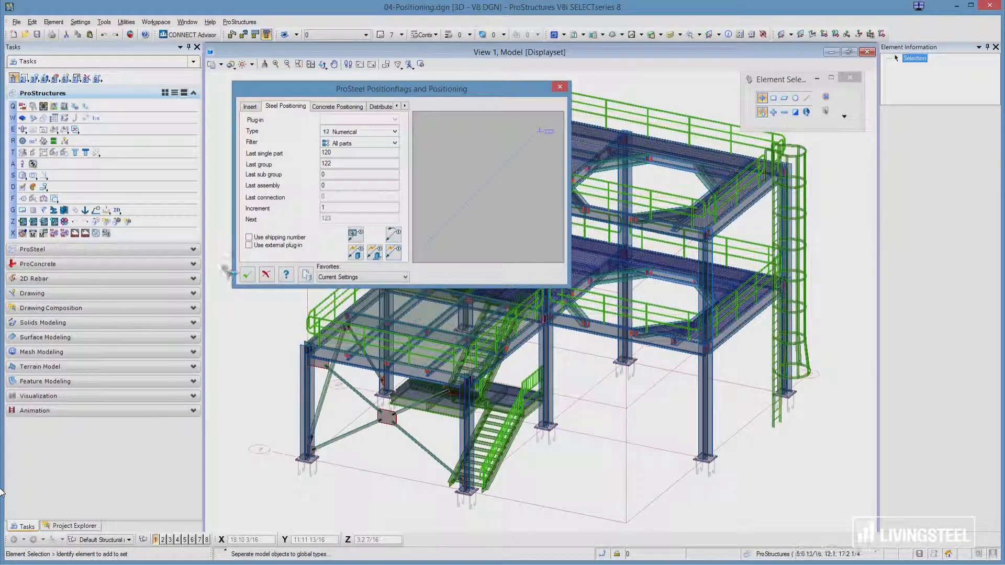